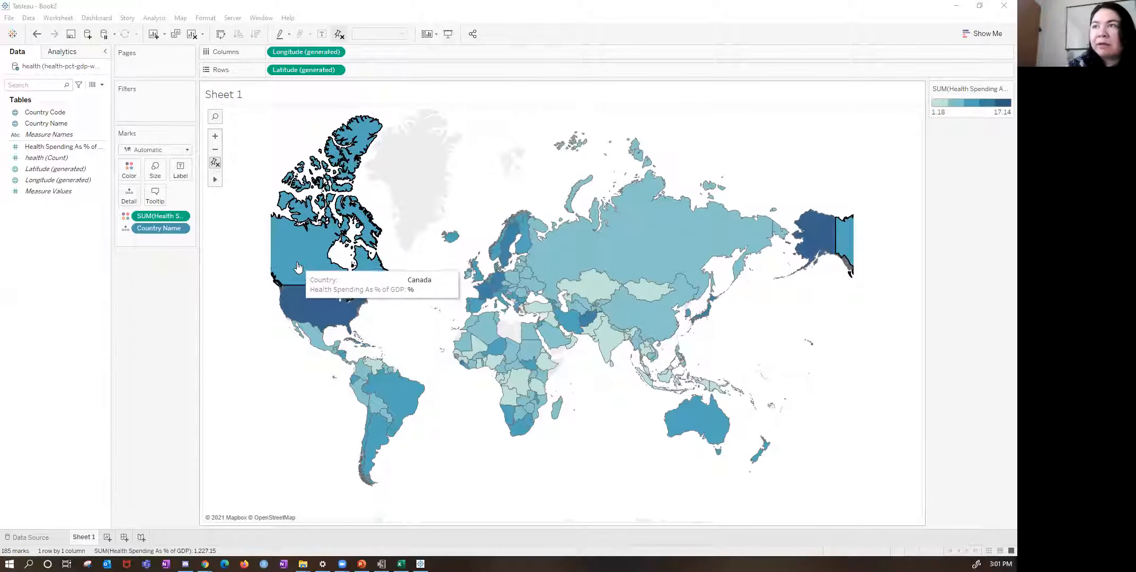
Size the map marks by Health Spending As % of GDP and place the size legend above the color legend
{"action": "left_click", "coordinate": [52, 148]}
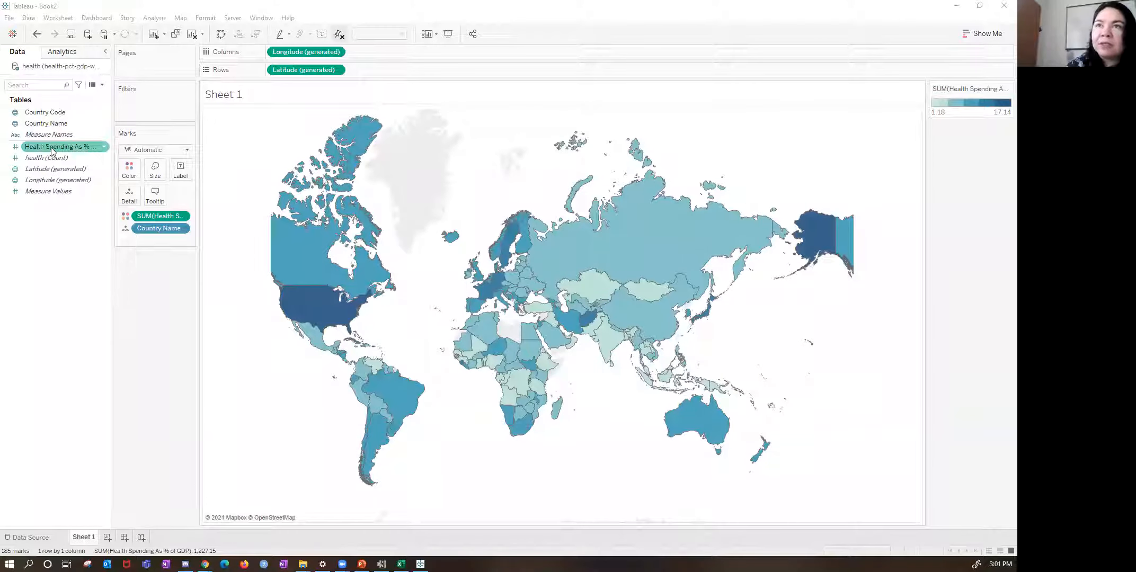
{"action": "mouse_move", "coordinate": [52, 150]}
{"action": "left_mouse_down"}
{"action": "mouse_move", "coordinate": [117, 180]}
{"action": "mouse_move", "coordinate": [154, 168]}
{"action": "mouse_move", "coordinate": [57, 152]}
{"action": "mouse_move", "coordinate": [151, 173]}
{"action": "left_mouse_up"}
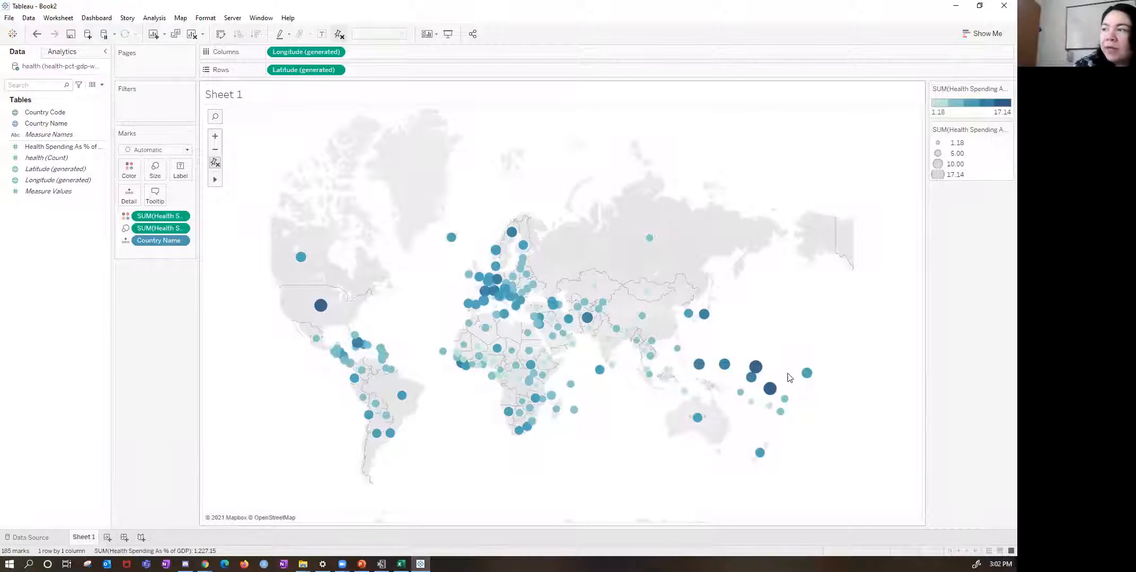
{"action": "mouse_move", "coordinate": [770, 412]}
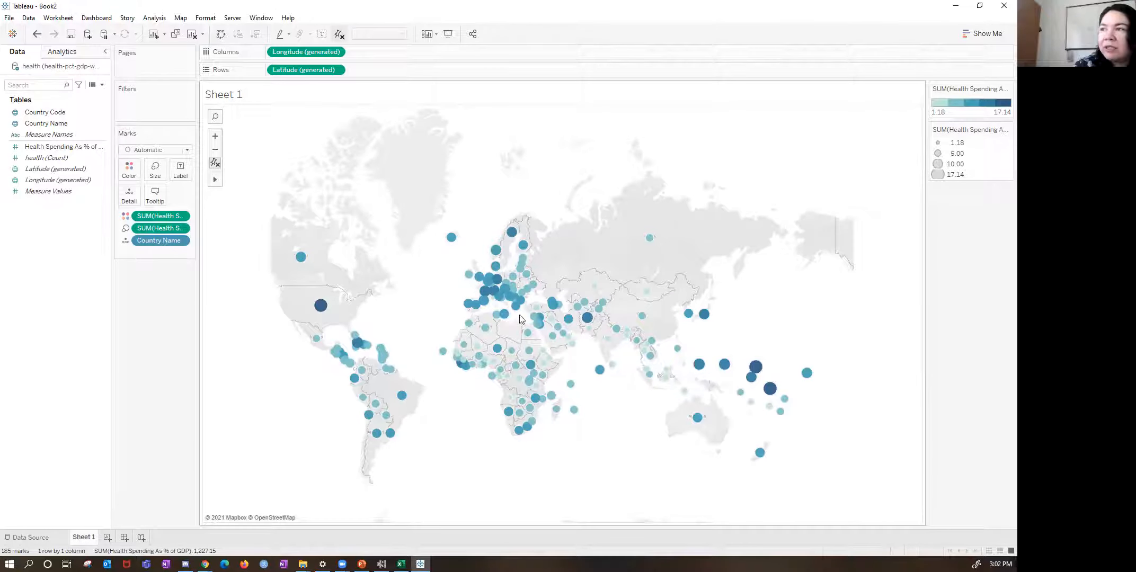
{"action": "mouse_move", "coordinate": [512, 286]}
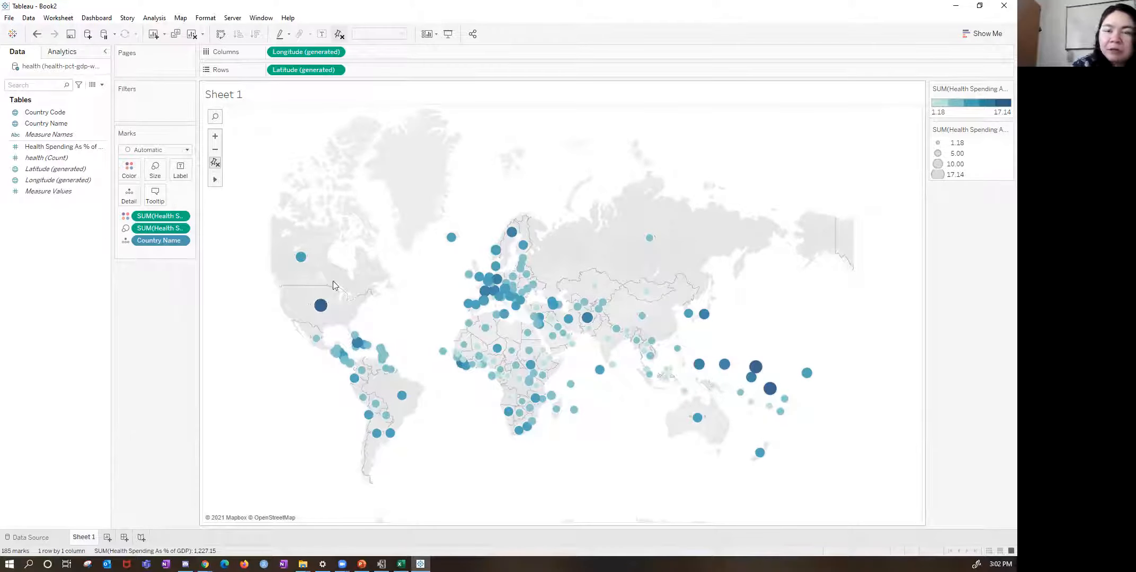
{"action": "mouse_move", "coordinate": [320, 311]}
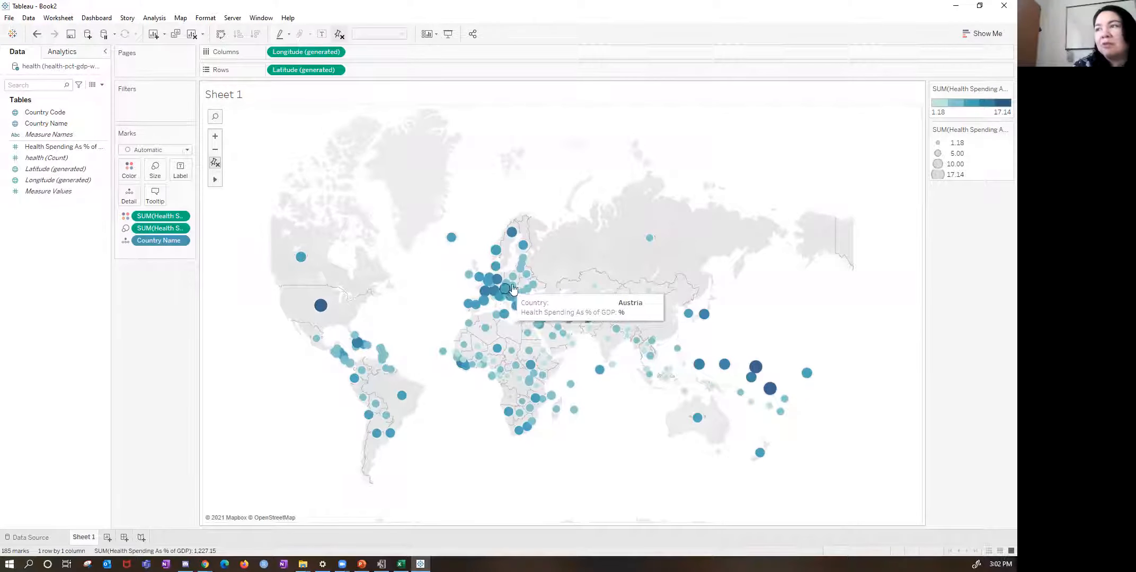
{"action": "mouse_move", "coordinate": [530, 325]}
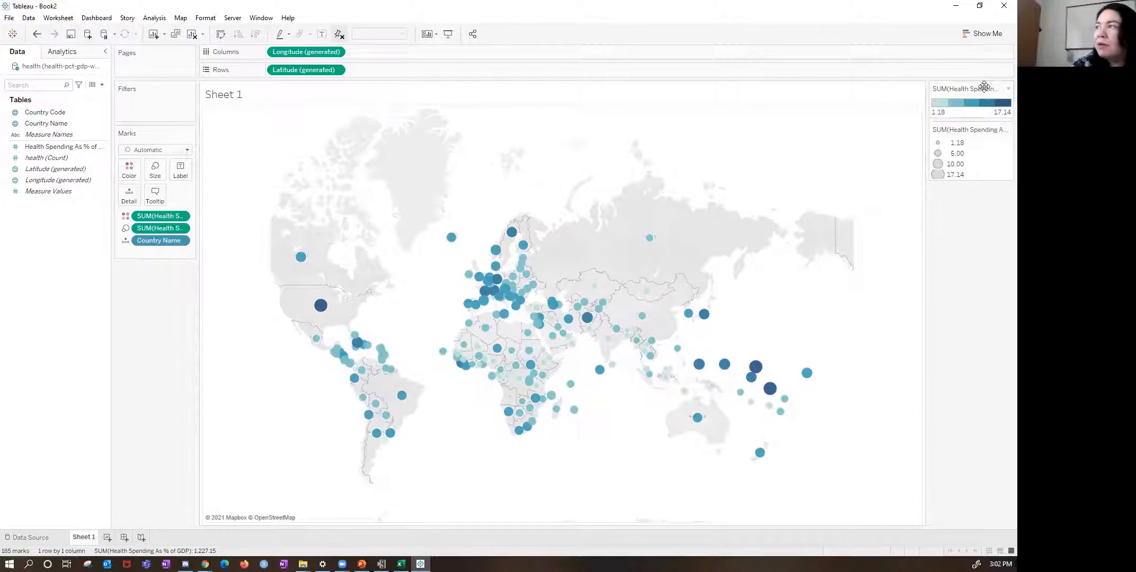
{"action": "left_click_drag", "start_coordinate": [985, 142], "coordinate": [970, 87]}
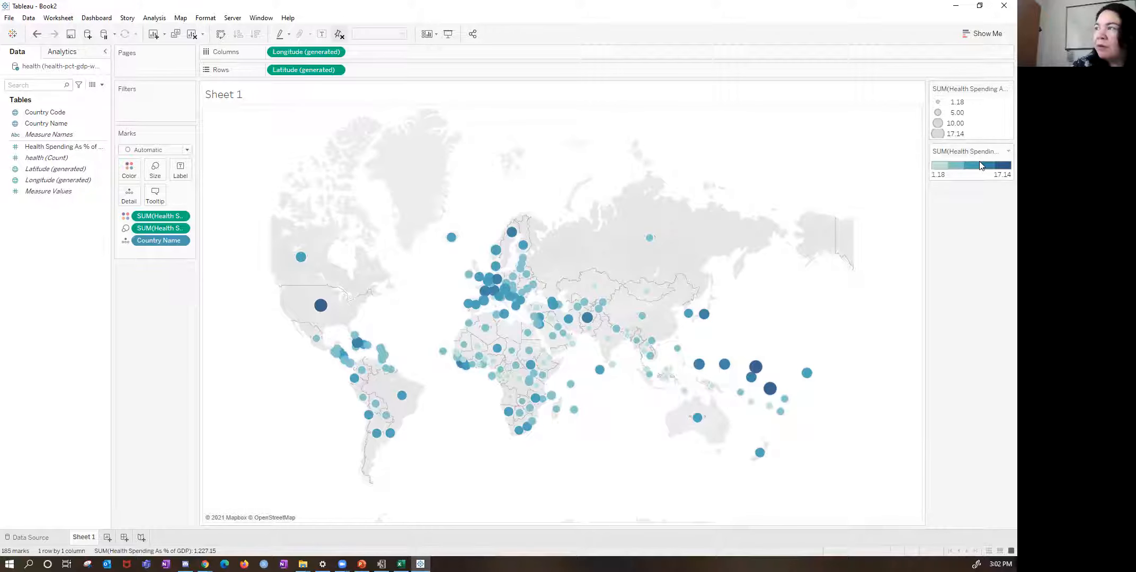
Try a much larger mark size range for the map circles, at about 40% of the scale, and apply it
{"action": "left_click", "coordinate": [1007, 88]}
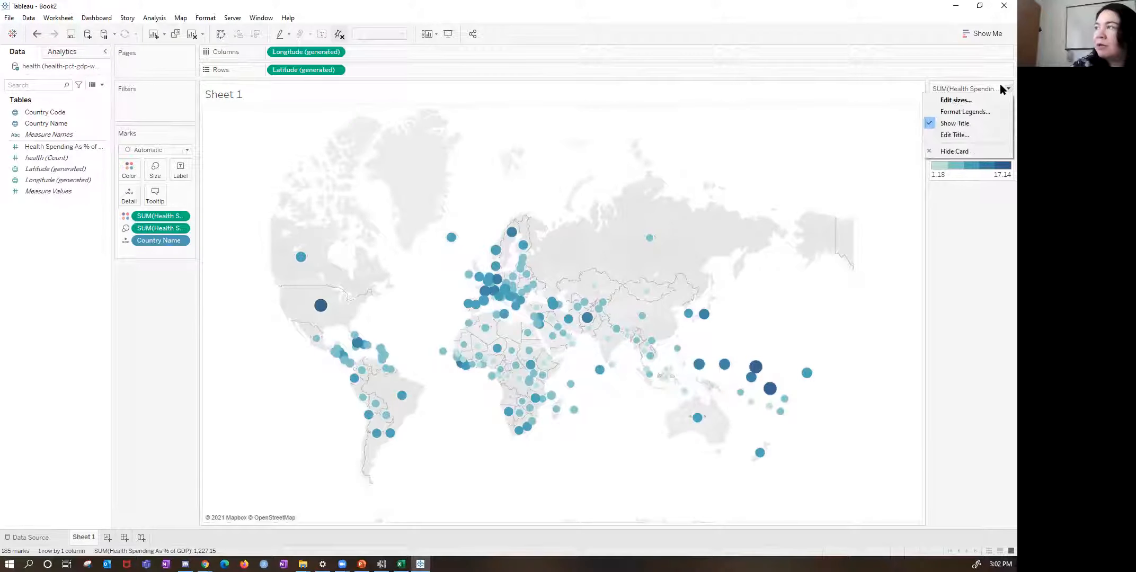
{"action": "left_click", "coordinate": [959, 98]}
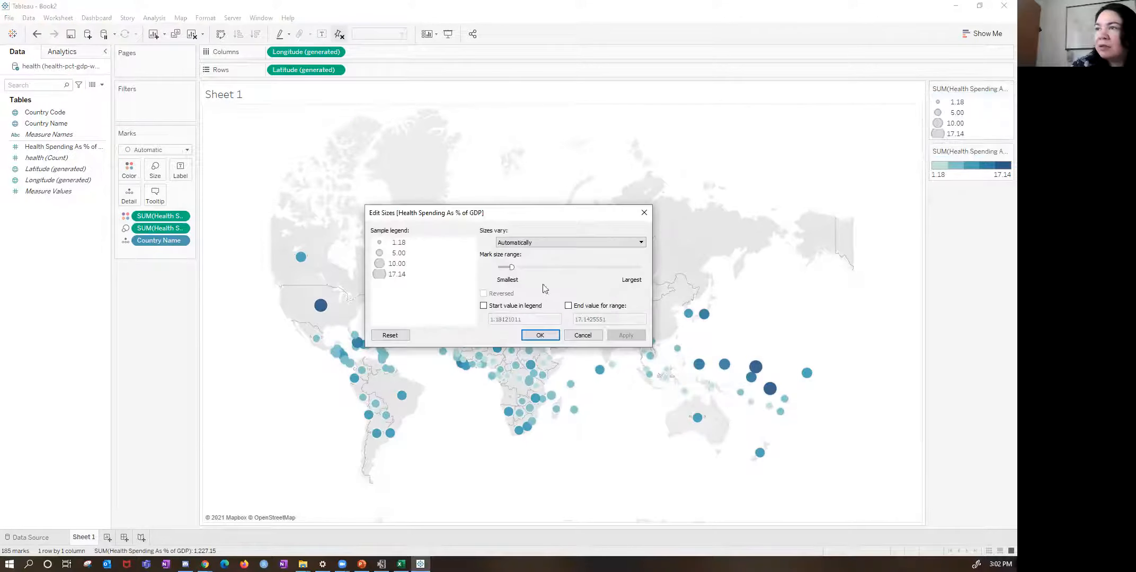
{"action": "left_click_drag", "start_coordinate": [507, 271], "coordinate": [554, 268]}
{"action": "left_click", "coordinate": [624, 335]}
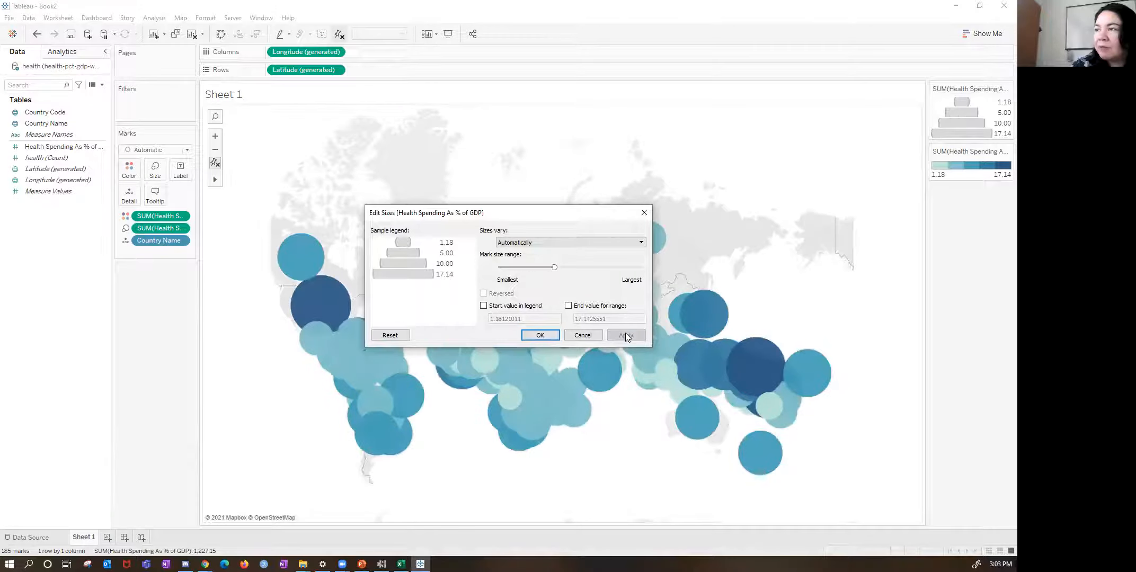
{"action": "left_click_drag", "start_coordinate": [553, 212], "coordinate": [651, 59]}
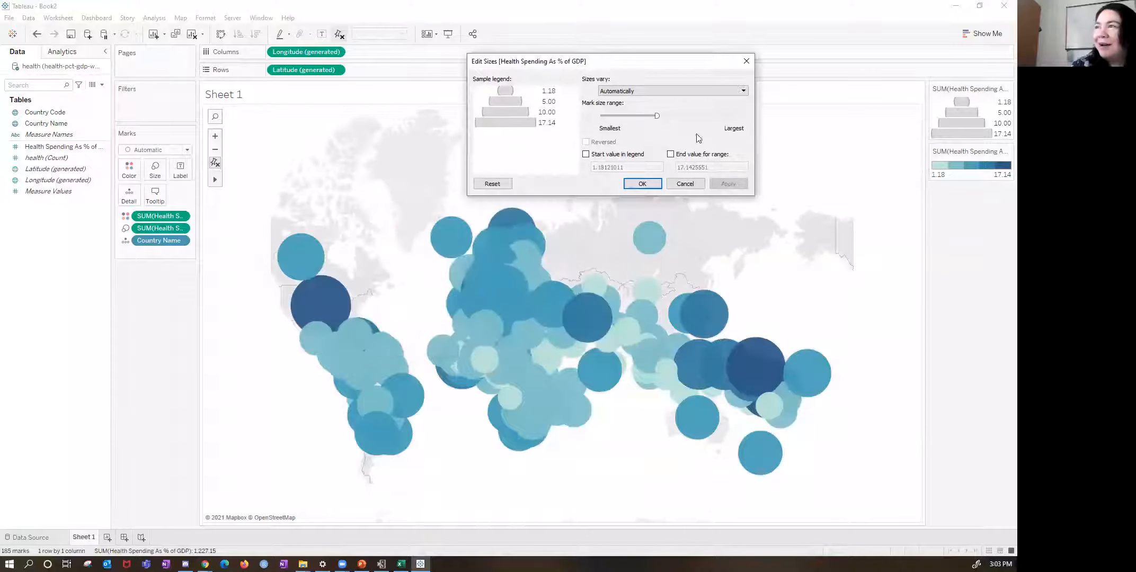
Try mark size ranges close to the smallest end of the scale, applying each, with sizes varying automatically
{"action": "left_click_drag", "start_coordinate": [656, 116], "coordinate": [606, 116]}
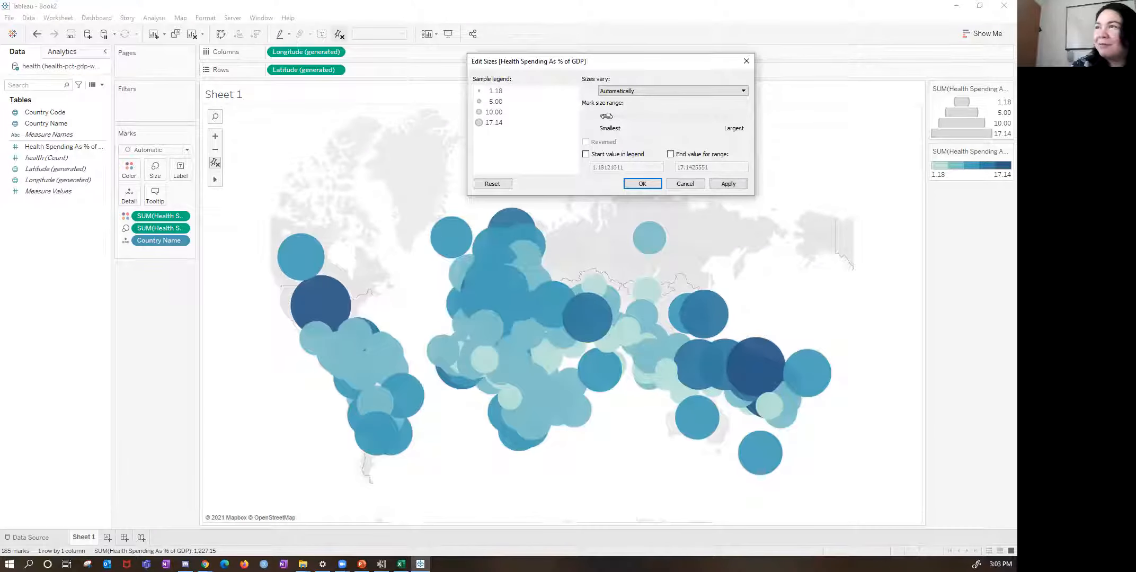
{"action": "left_click", "coordinate": [729, 183]}
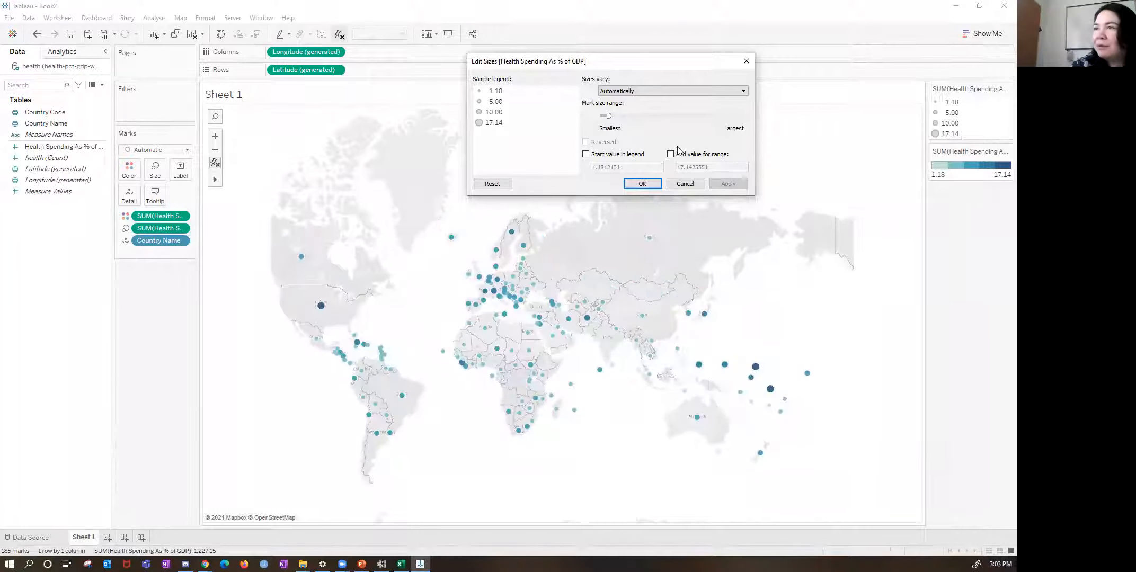
{"action": "left_click_drag", "start_coordinate": [608, 116], "coordinate": [613, 115]}
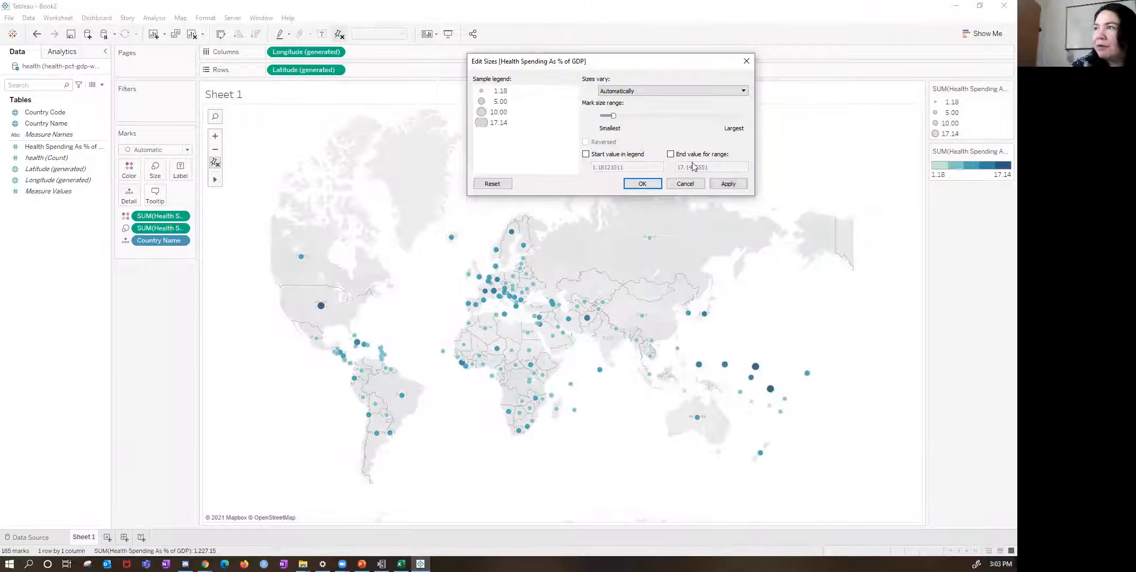
{"action": "left_click", "coordinate": [727, 184]}
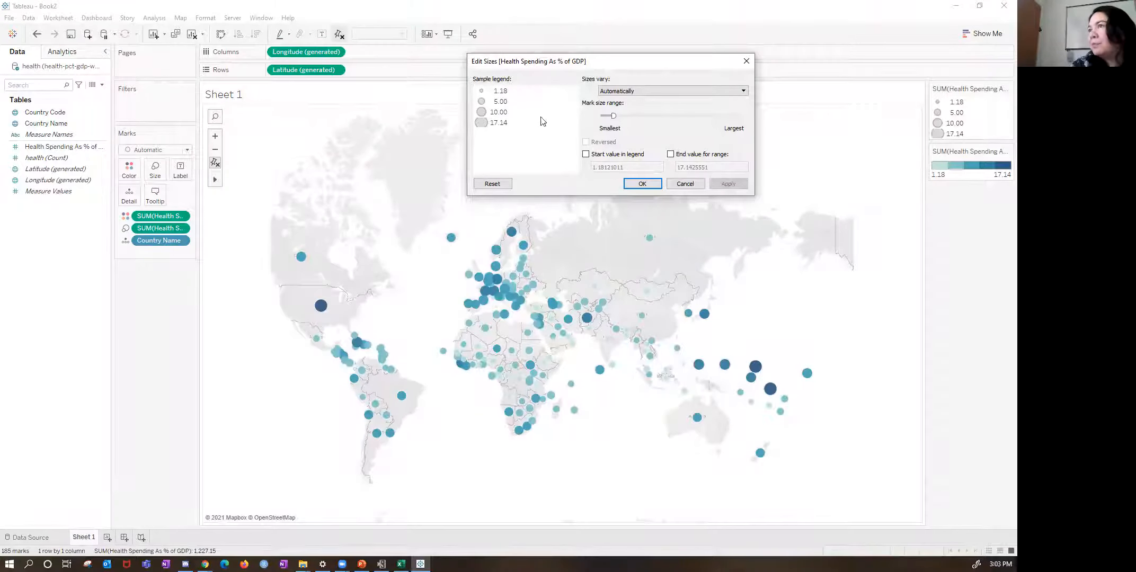
{"action": "left_click", "coordinate": [633, 93]}
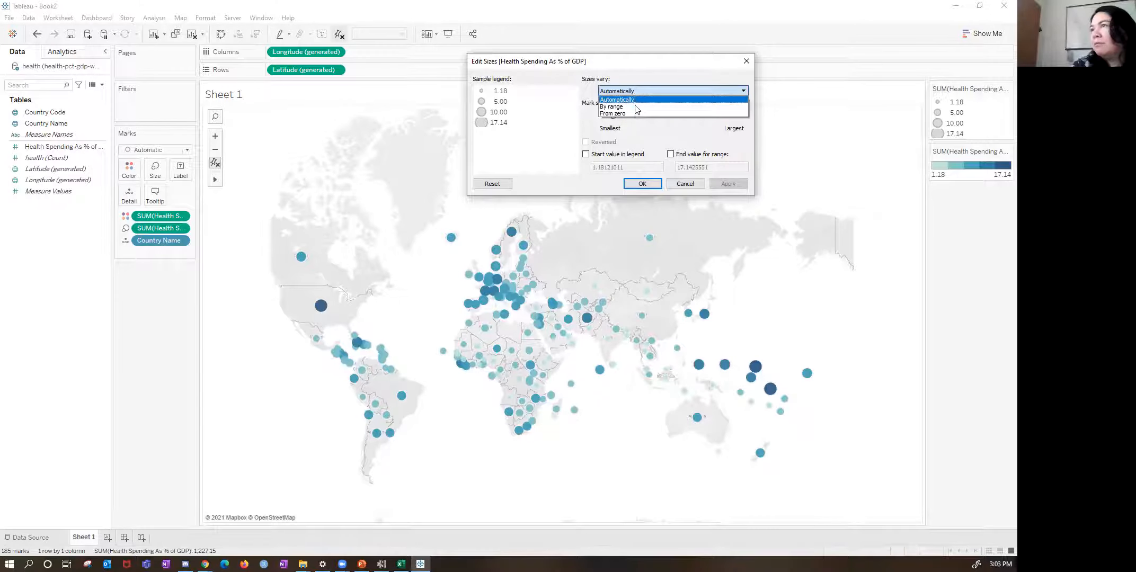
{"action": "left_click", "coordinate": [629, 79]}
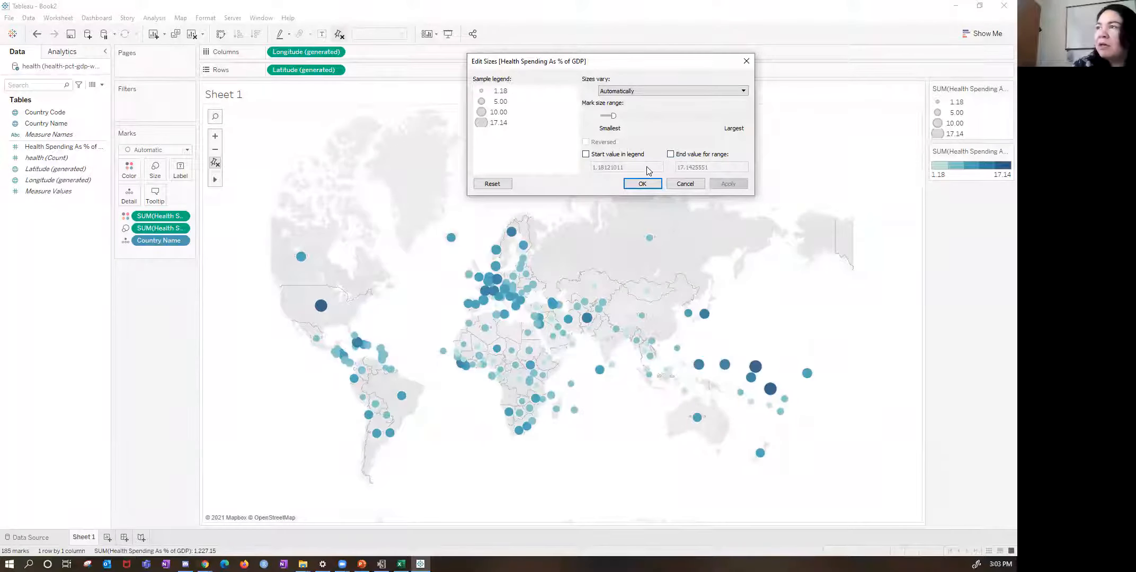
Reset the mark sizes to their defaults, apply them and close the size settings
{"action": "left_click", "coordinate": [506, 183]}
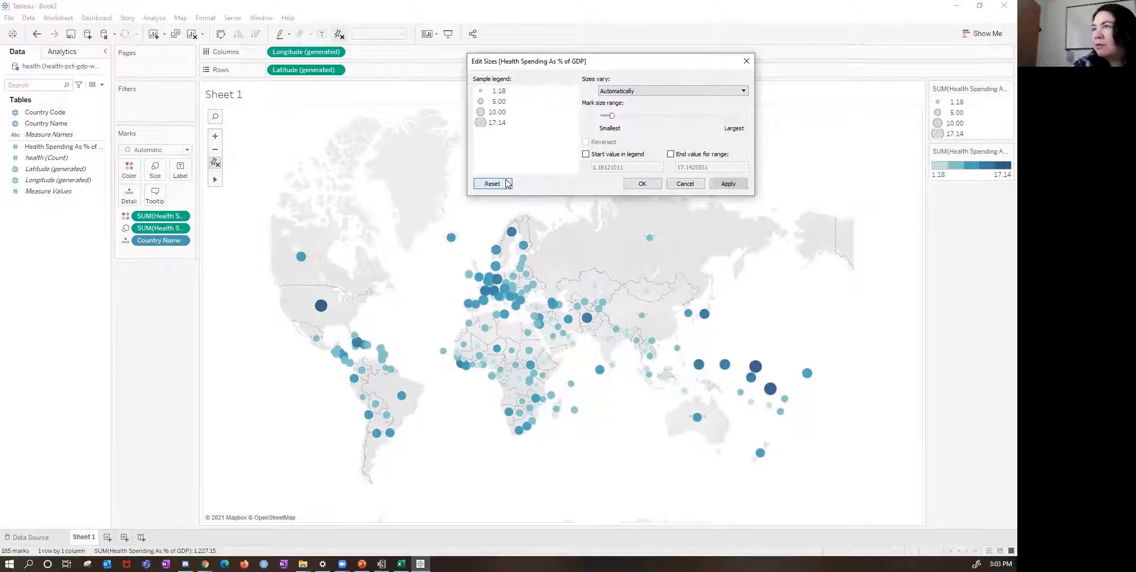
{"action": "left_click", "coordinate": [724, 183]}
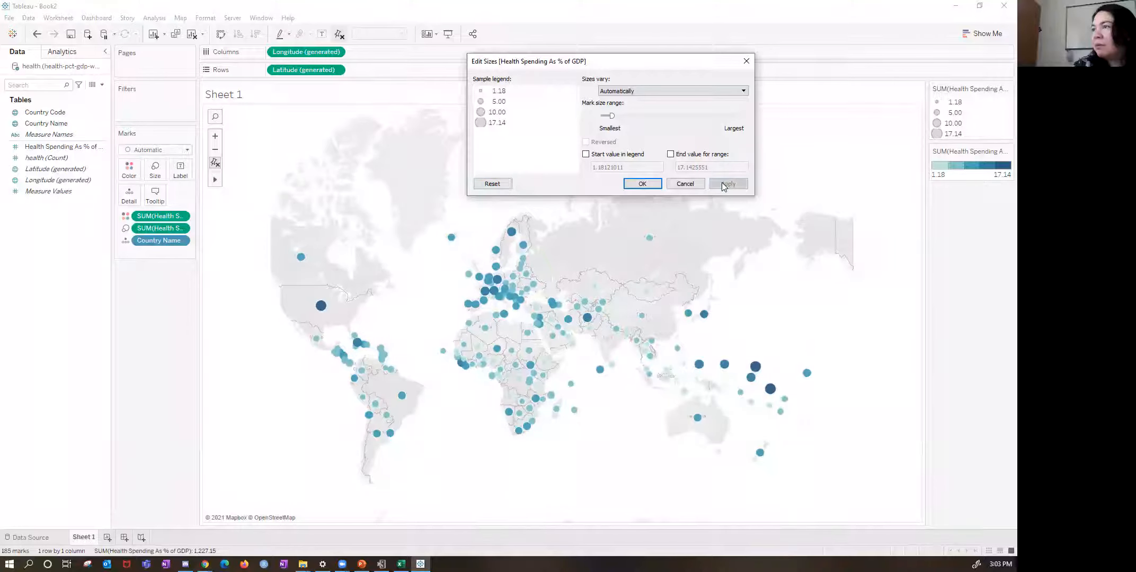
{"action": "left_click", "coordinate": [746, 62]}
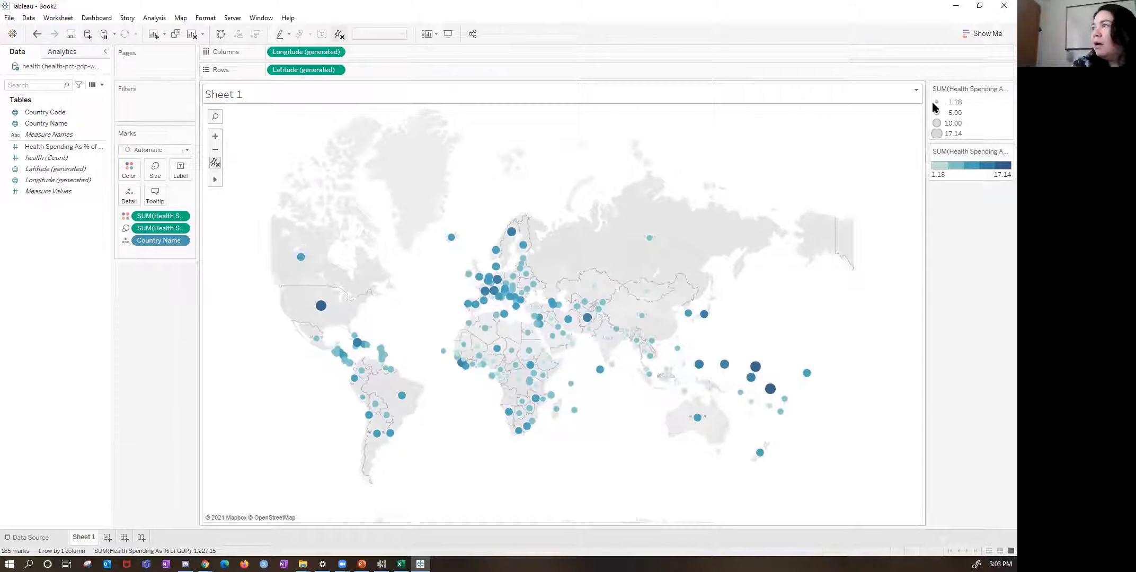
Retitle the size legend as "Health Spending As % of GDP", without the SUM wrapper
{"action": "left_click", "coordinate": [1001, 89]}
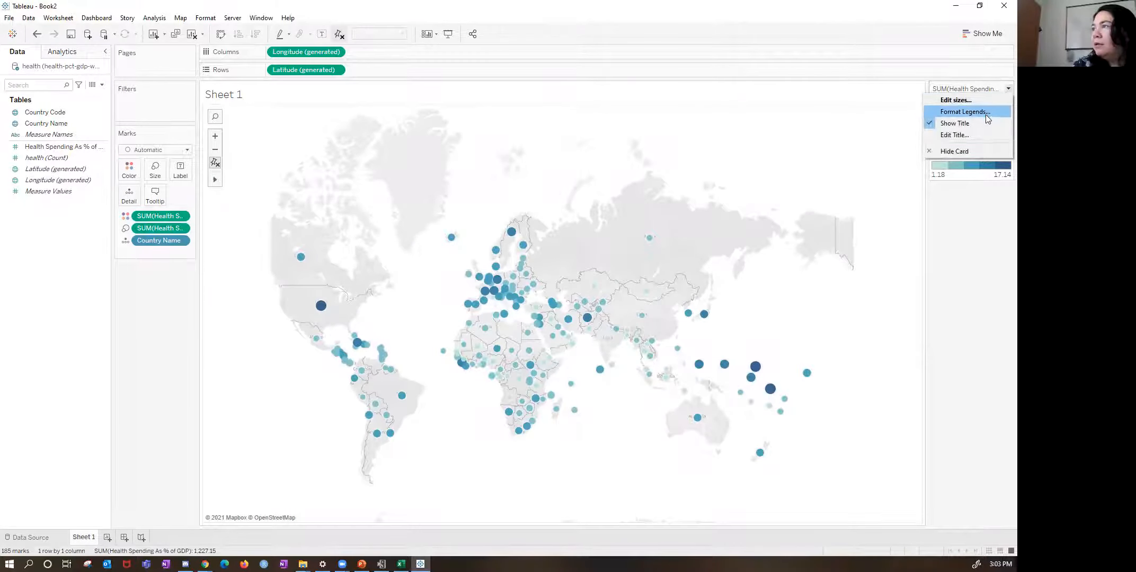
{"action": "left_click", "coordinate": [980, 135]}
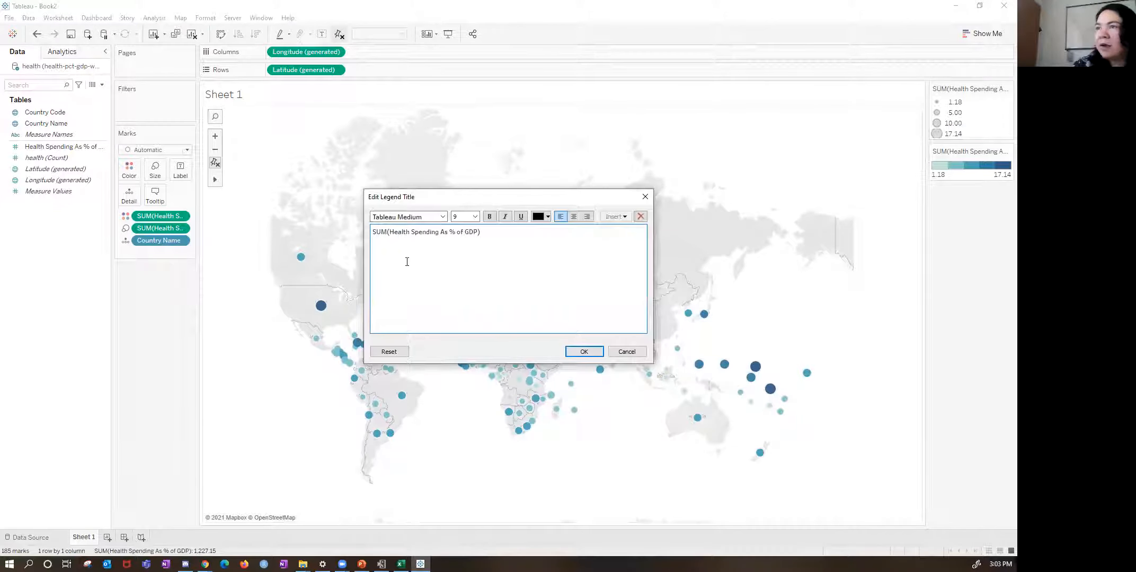
{"action": "left_click_drag", "start_coordinate": [388, 231], "coordinate": [371, 232]}
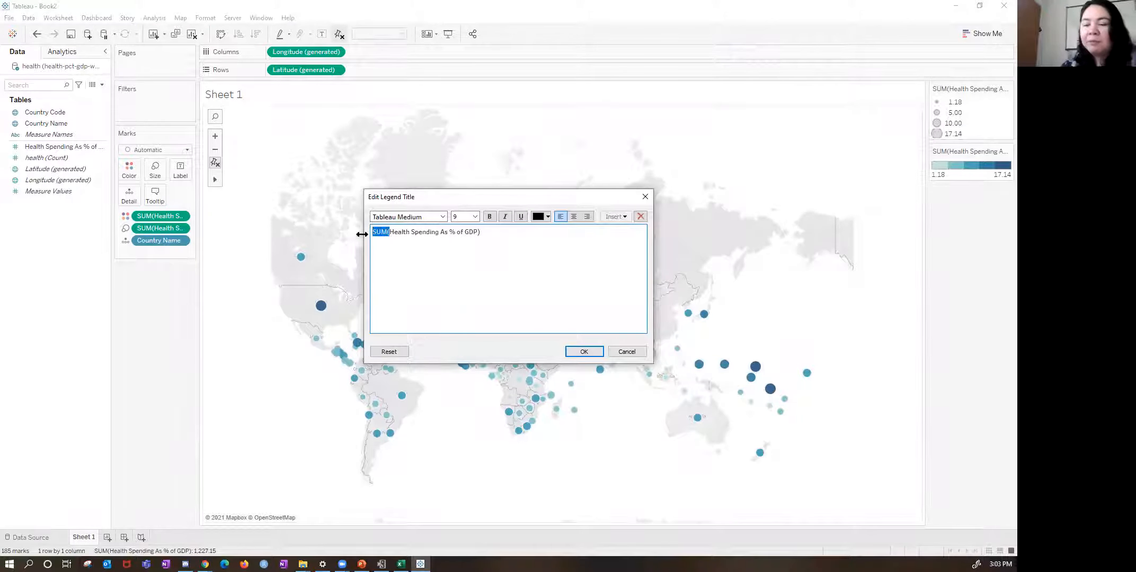
{"action": "key", "text": "BackSpace"}
{"action": "left_click", "coordinate": [478, 232]}
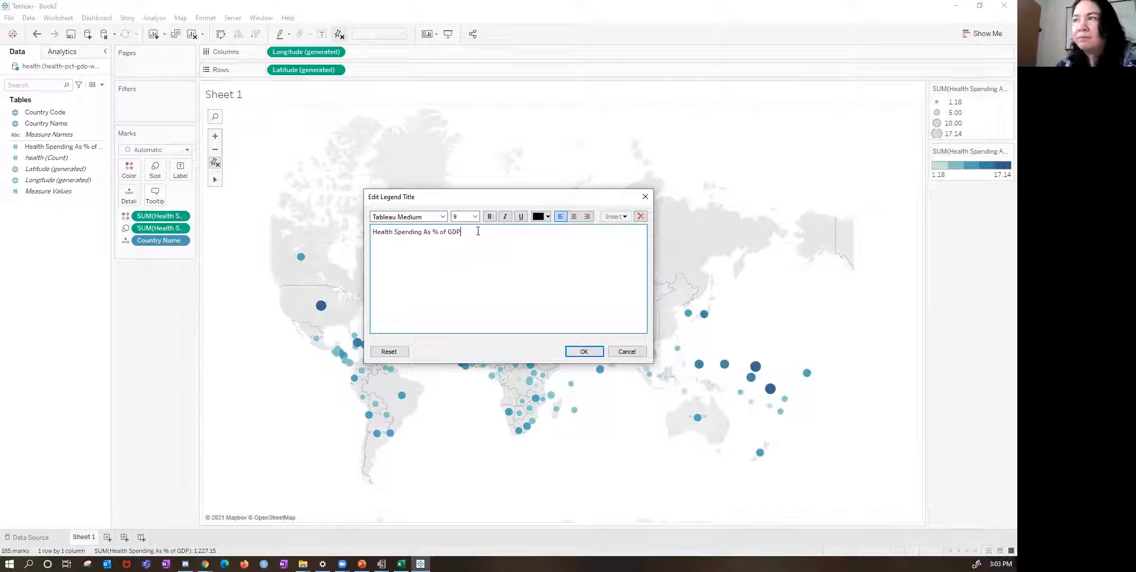
{"action": "key", "text": "BackSpace"}
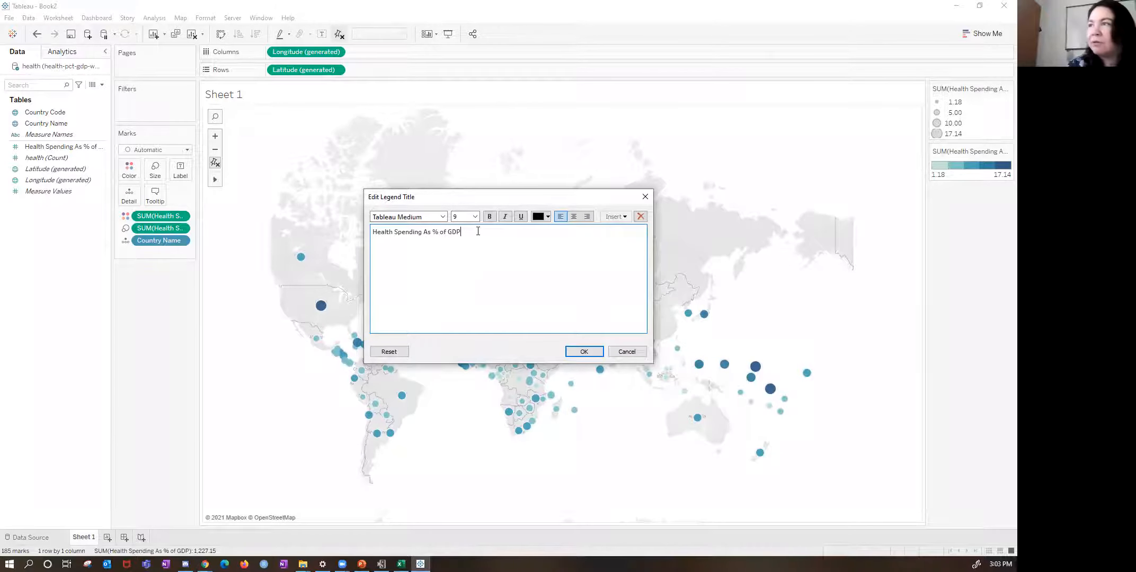
{"action": "left_click", "coordinate": [583, 353]}
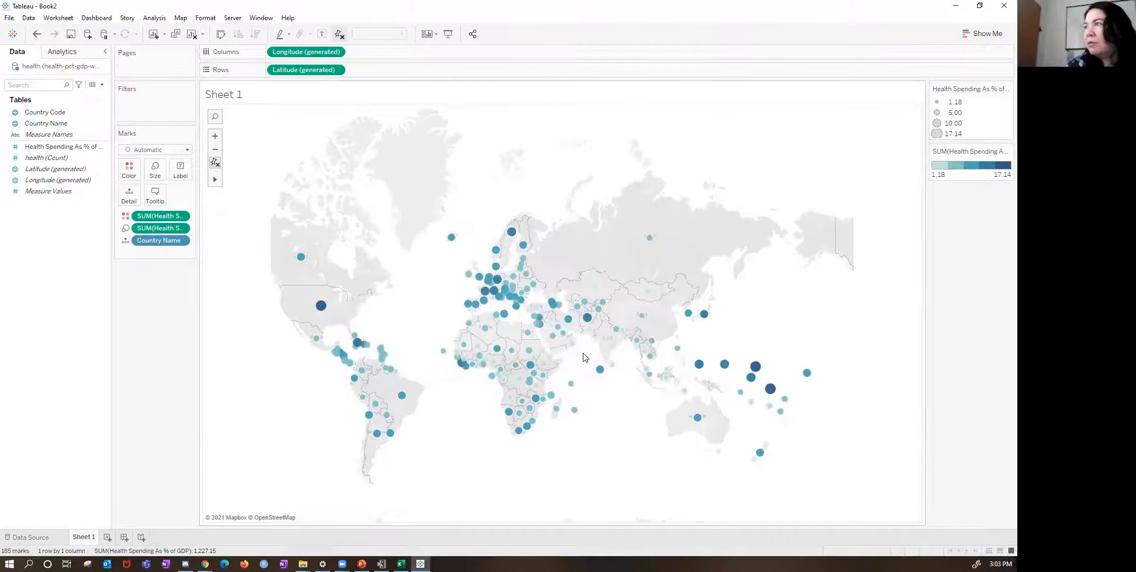
Retitle the color legend as "Health Spending As % of GDP" and widen the legend area to fit the full titles
{"action": "left_click", "coordinate": [1006, 151]}
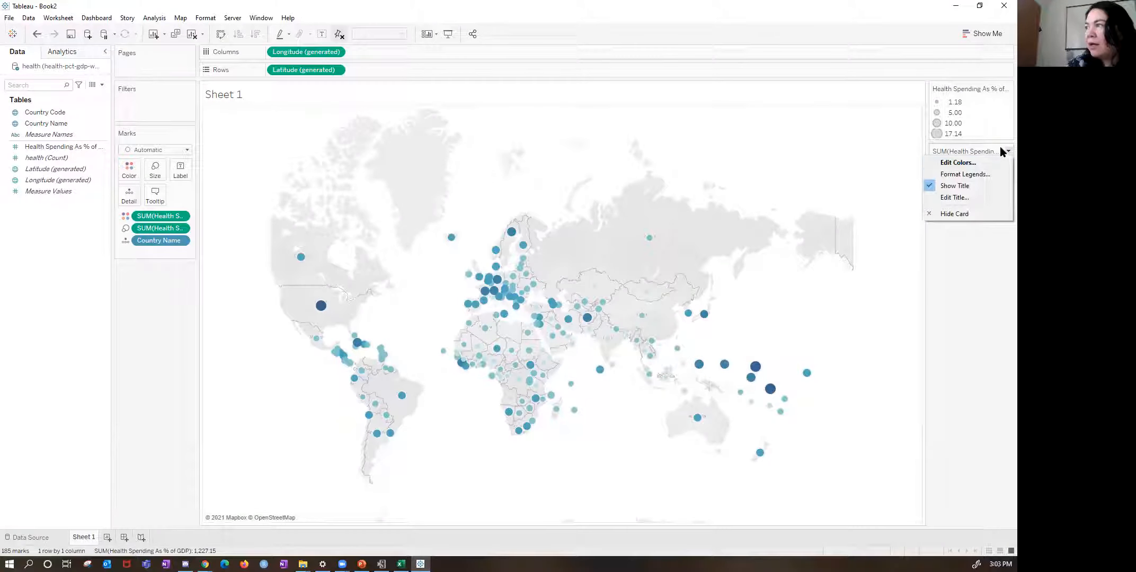
{"action": "left_click", "coordinate": [968, 197]}
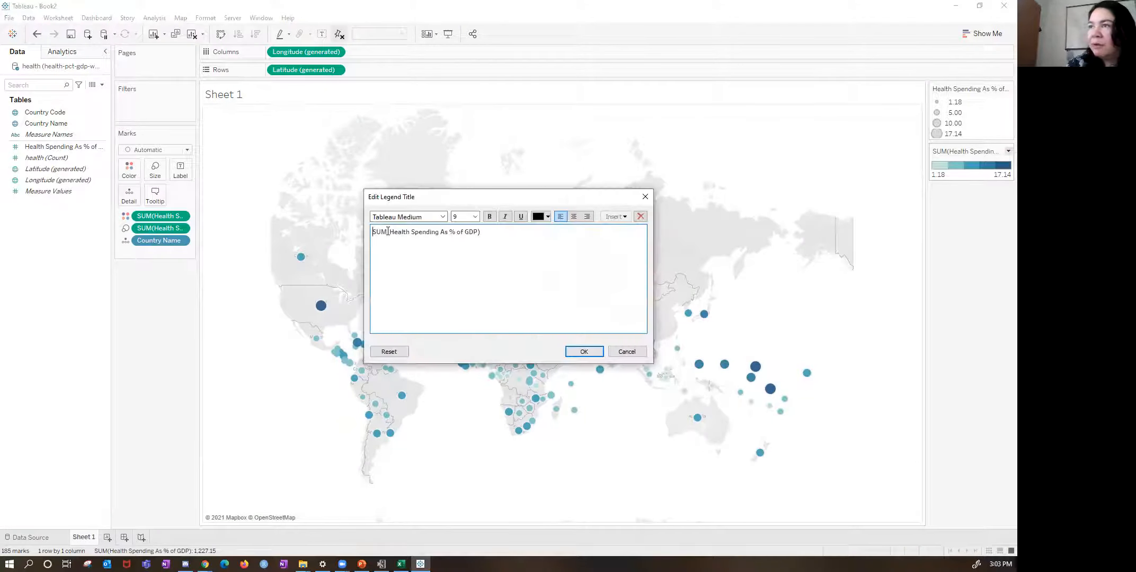
{"action": "left_click_drag", "start_coordinate": [390, 231], "coordinate": [356, 231]}
{"action": "key", "text": "BackSpace"}
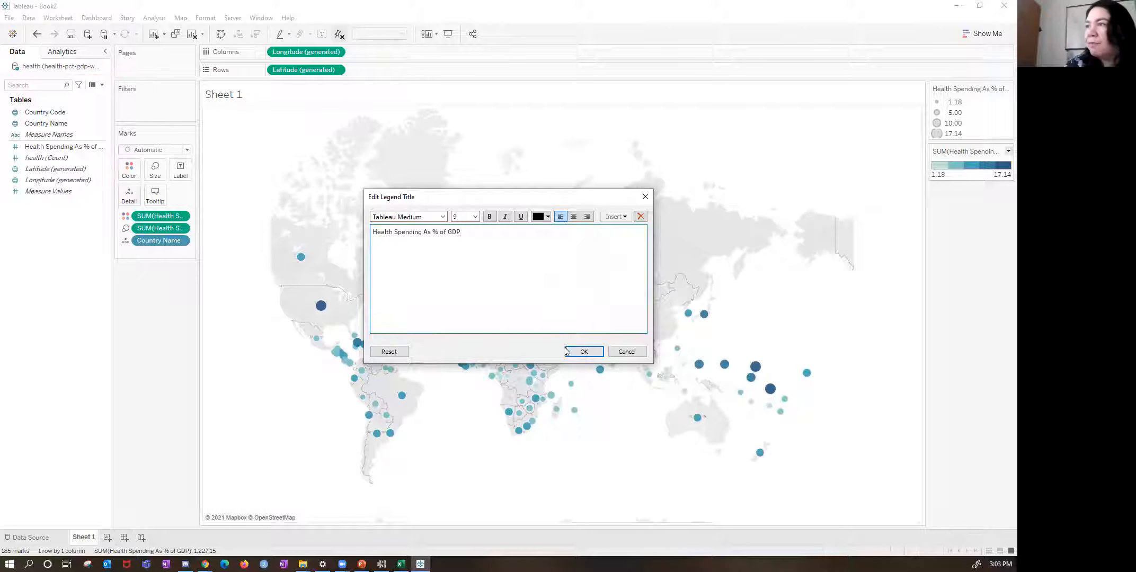
{"action": "left_click", "coordinate": [582, 351]}
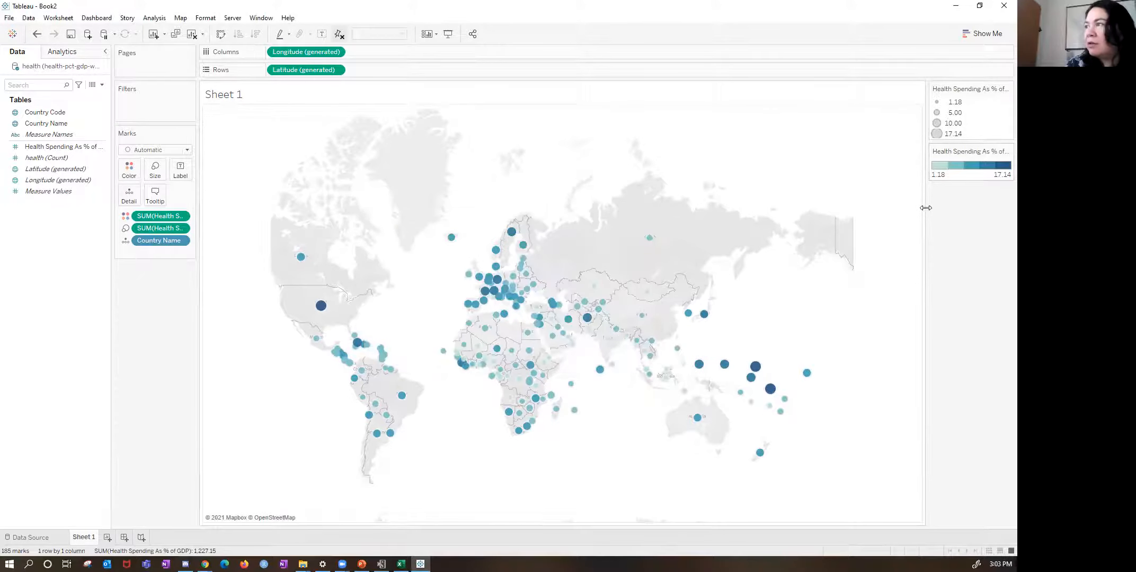
{"action": "left_click_drag", "start_coordinate": [925, 208], "coordinate": [892, 207]}
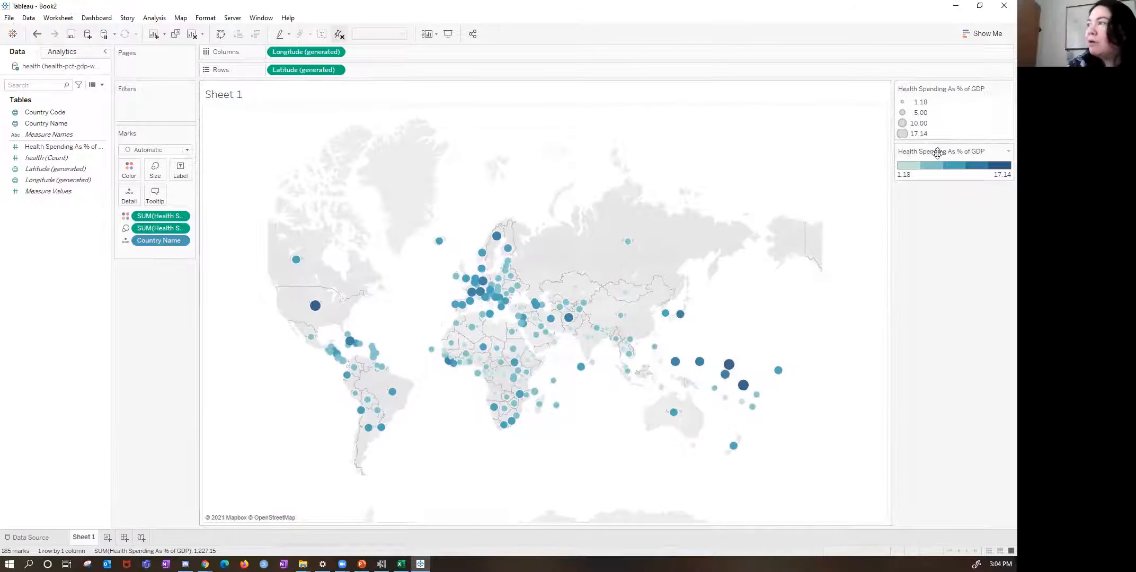
Open the color settings of the Health Spending As % of GDP legend and look through the available palettes
{"action": "left_click", "coordinate": [1003, 151]}
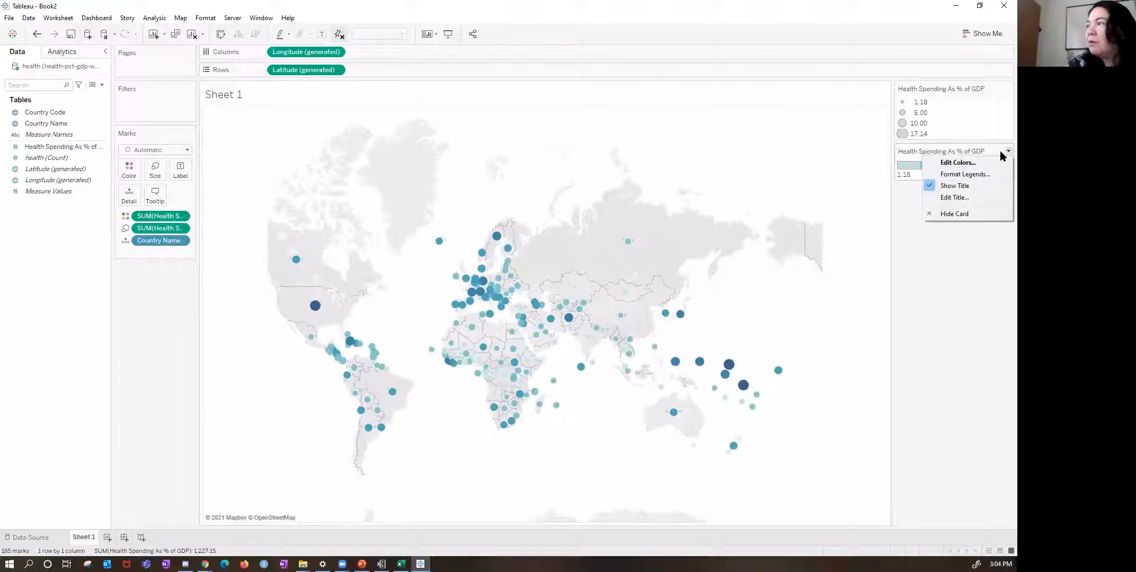
{"action": "left_click", "coordinate": [980, 162]}
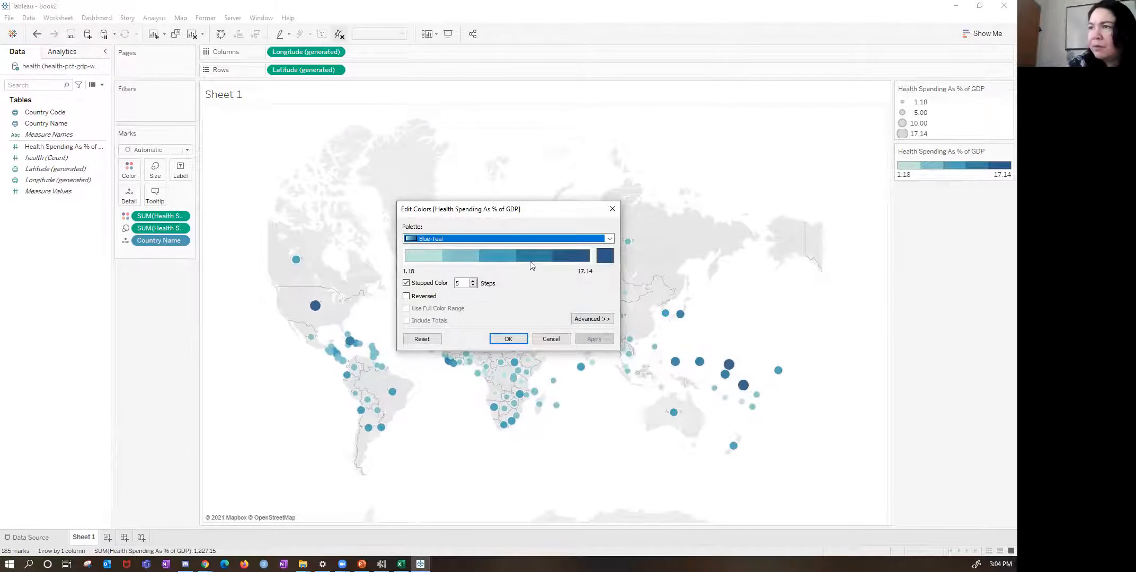
{"action": "left_click", "coordinate": [524, 241]}
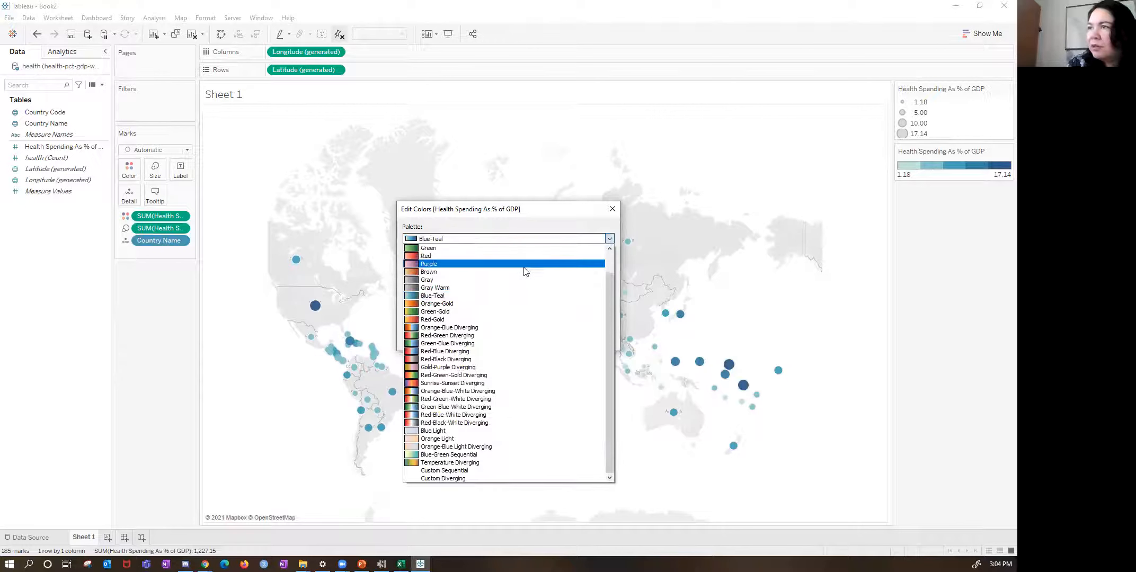
{"action": "left_click", "coordinate": [521, 220]}
Try a continuous Blue-Teal gradient by turning off stepped color, apply it and move the color settings clear of the map
{"action": "left_click", "coordinate": [406, 283]}
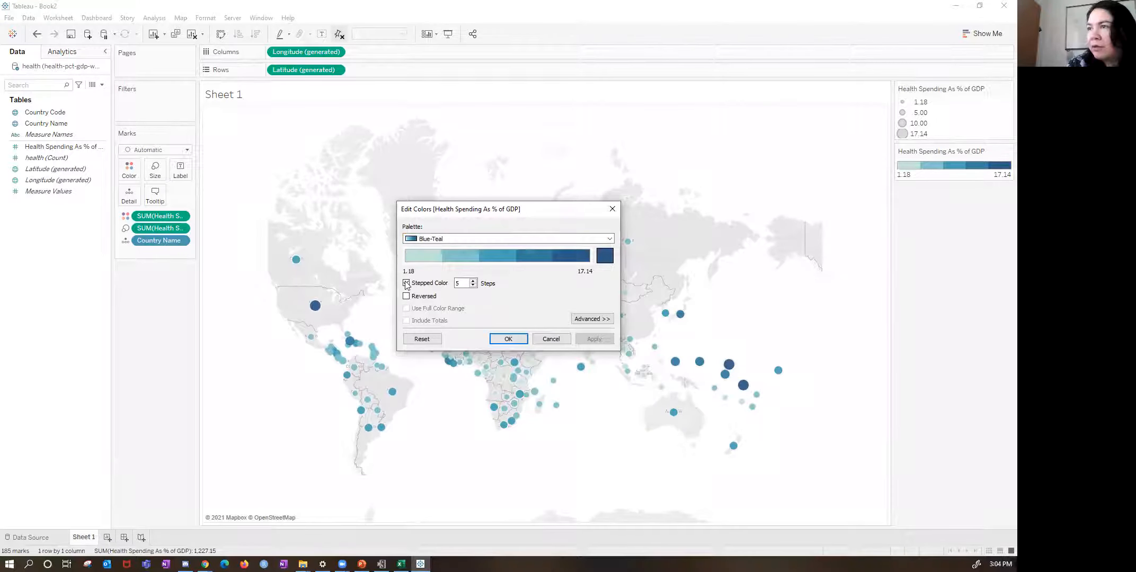
{"action": "left_click", "coordinate": [606, 340]}
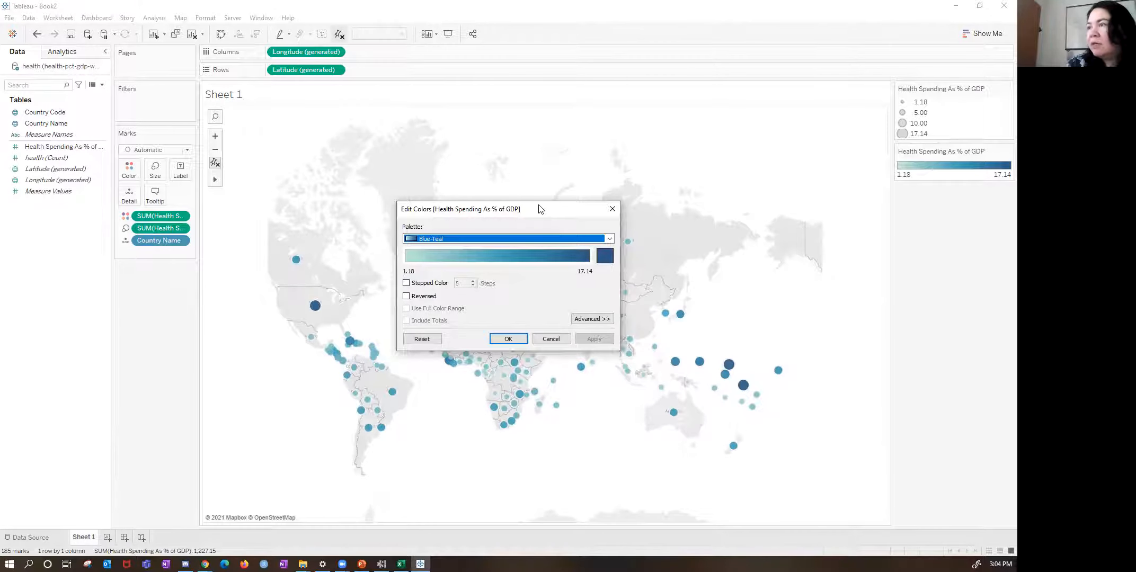
{"action": "left_click_drag", "start_coordinate": [539, 208], "coordinate": [522, 46]}
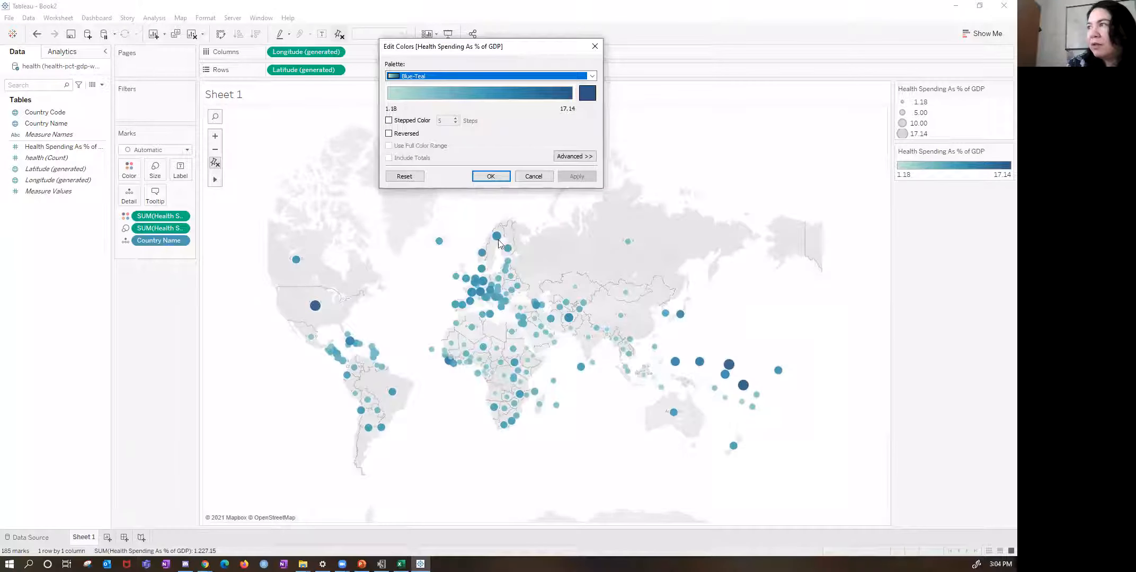
Use stepped color with 5 steps, choose the Green-Gold palette and apply it to the map
{"action": "left_click", "coordinate": [388, 121]}
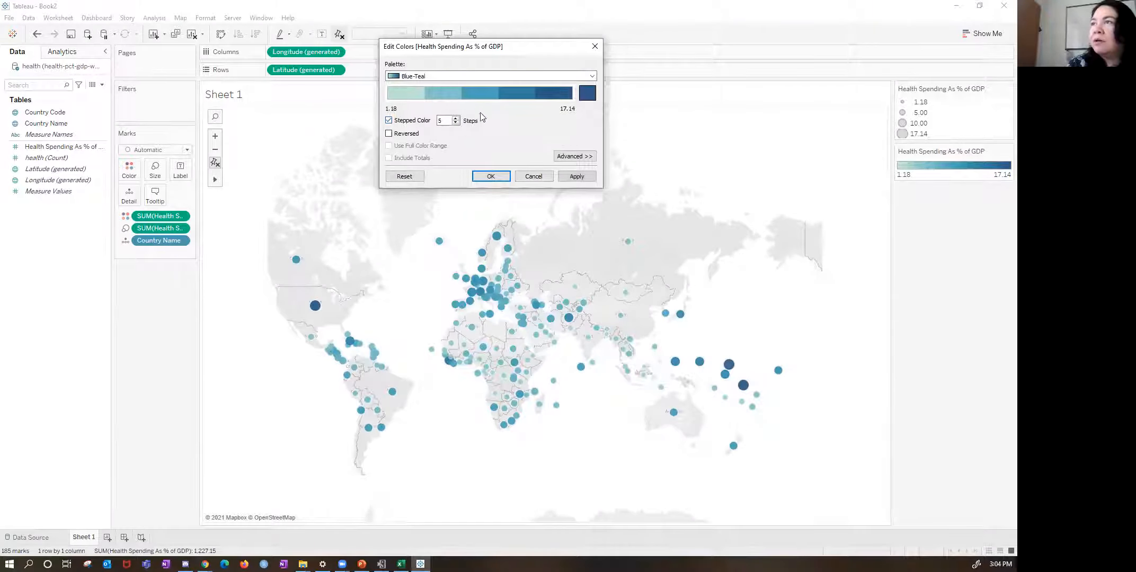
{"action": "left_click", "coordinate": [591, 75]}
{"action": "left_click", "coordinate": [444, 149]}
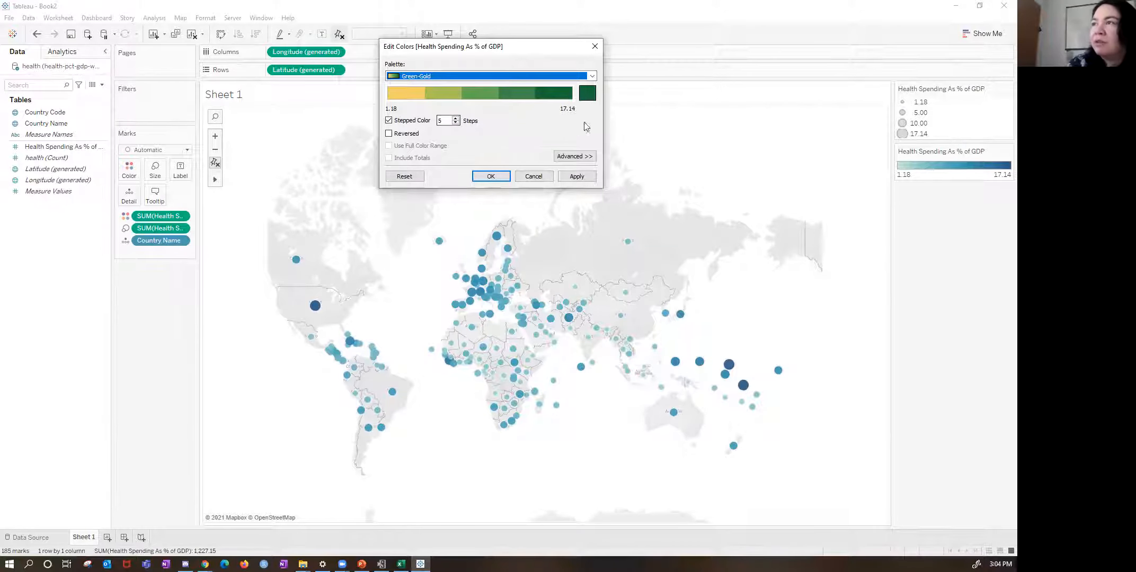
{"action": "left_click", "coordinate": [577, 176]}
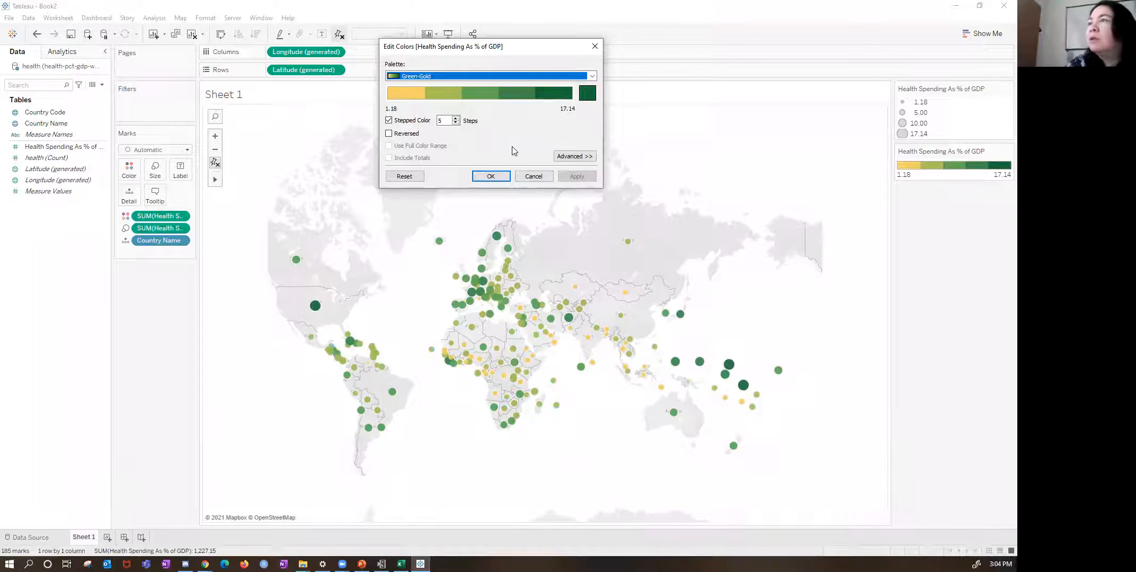
Try the Green-Gold palette reversed on the map, then apply its original direction again
{"action": "left_click", "coordinate": [389, 133]}
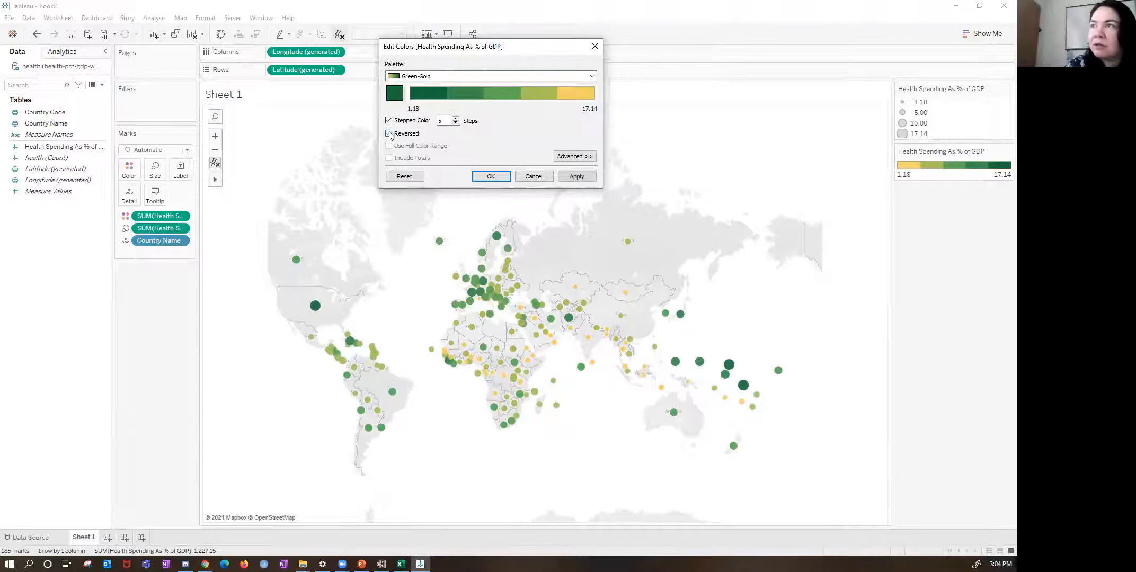
{"action": "left_click", "coordinate": [572, 177]}
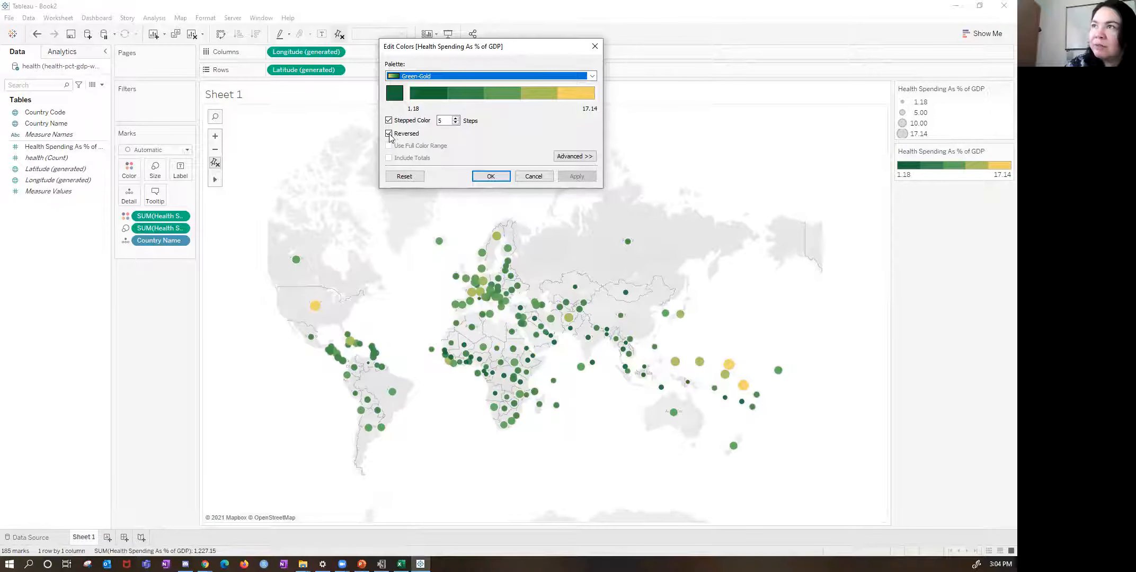
{"action": "left_click", "coordinate": [389, 133]}
{"action": "left_click", "coordinate": [573, 178]}
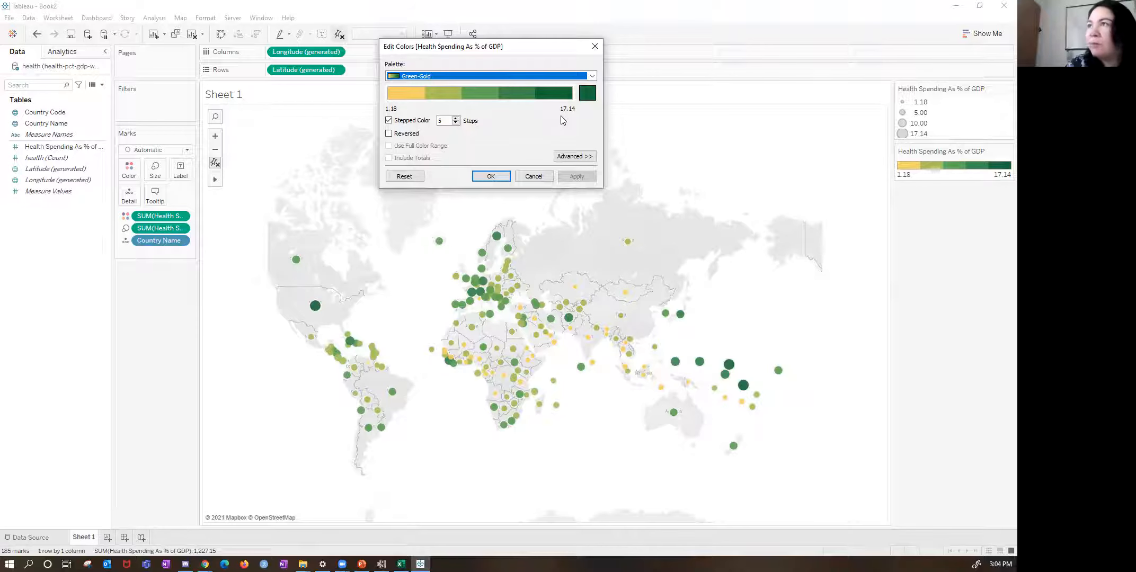
Set the stepped color to 7 steps, apply it and close the color settings
{"action": "left_click", "coordinate": [456, 119]}
{"action": "left_click", "coordinate": [455, 119]}
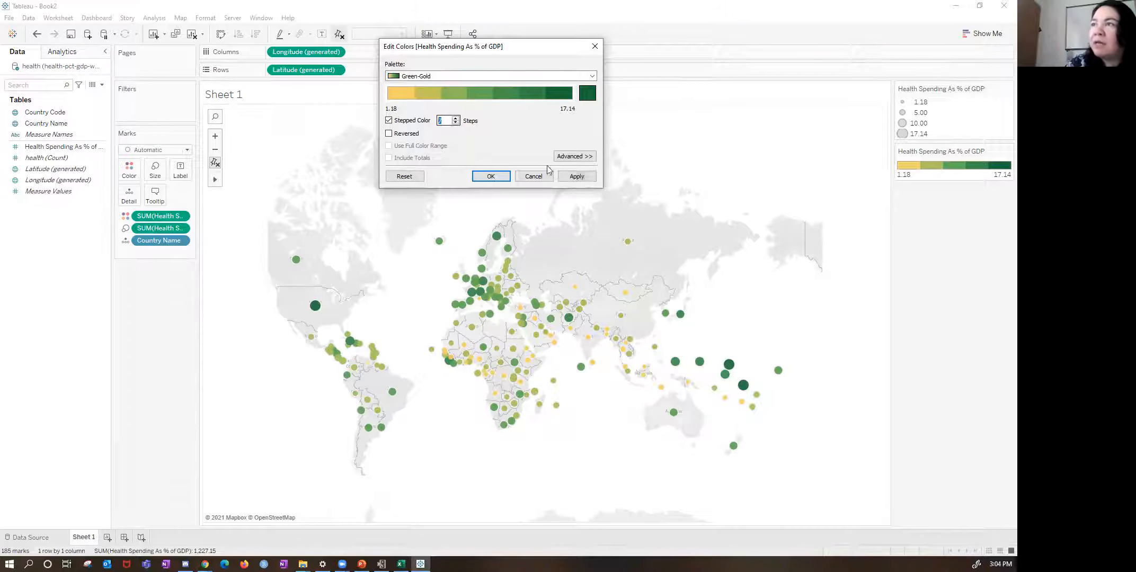
{"action": "left_click", "coordinate": [585, 178]}
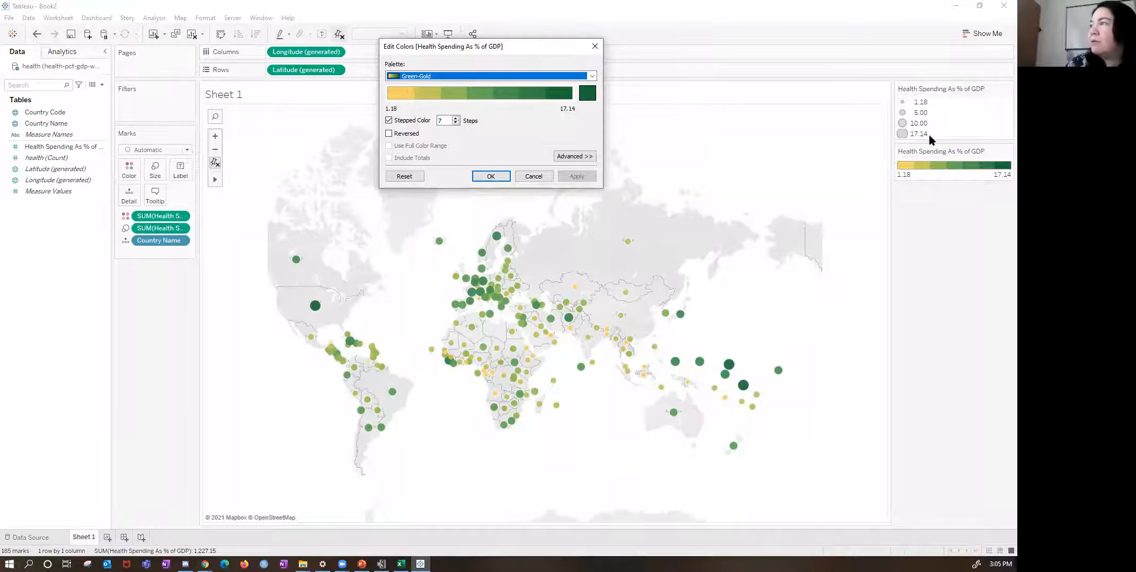
{"action": "left_click", "coordinate": [492, 176]}
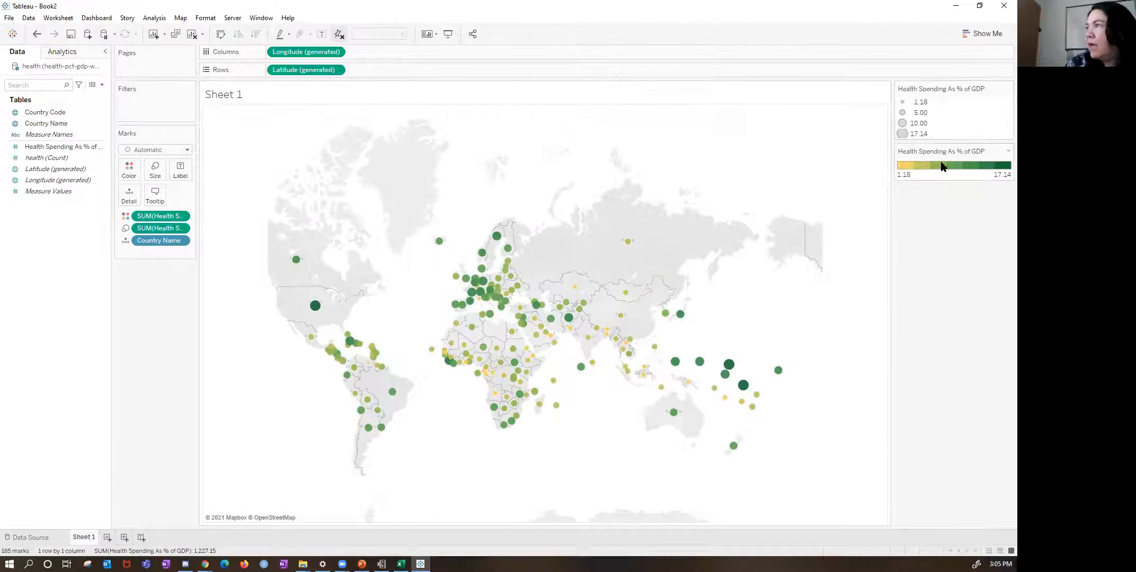
{"action": "mouse_move", "coordinate": [942, 151]}
{"action": "left_mouse_down"}
{"action": "mouse_move", "coordinate": [859, 95]}
{"action": "mouse_move", "coordinate": [924, 143]}
{"action": "left_mouse_up"}
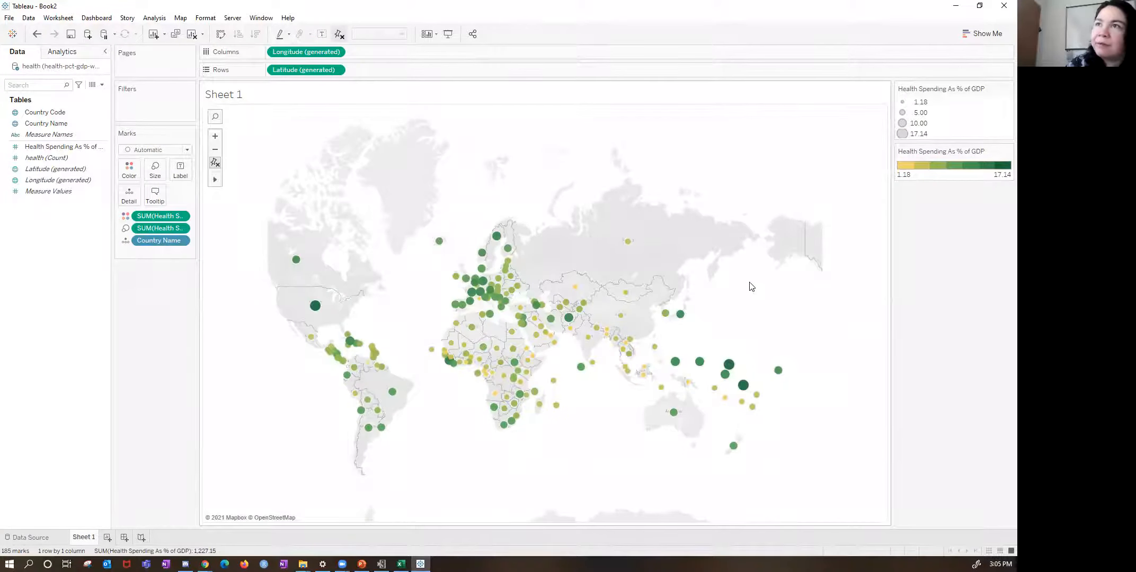
Retitle the sheet heading as "International Health Spending as a Percent of GDP"
{"action": "double_click", "coordinate": [246, 95]}
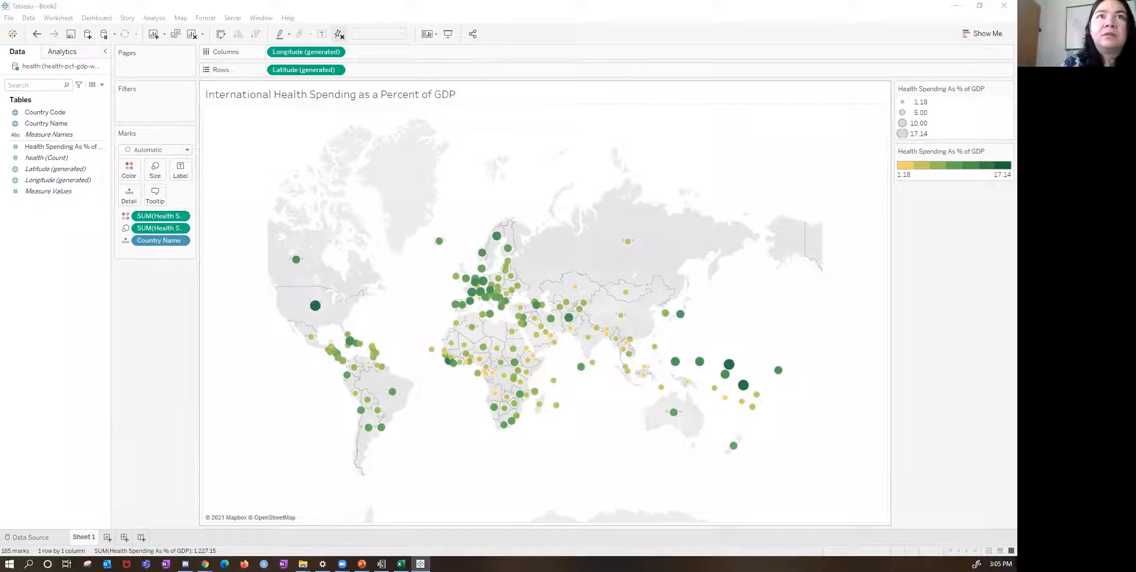
Show the worksheet's caption beneath the map
{"action": "right_click", "coordinate": [338, 512]}
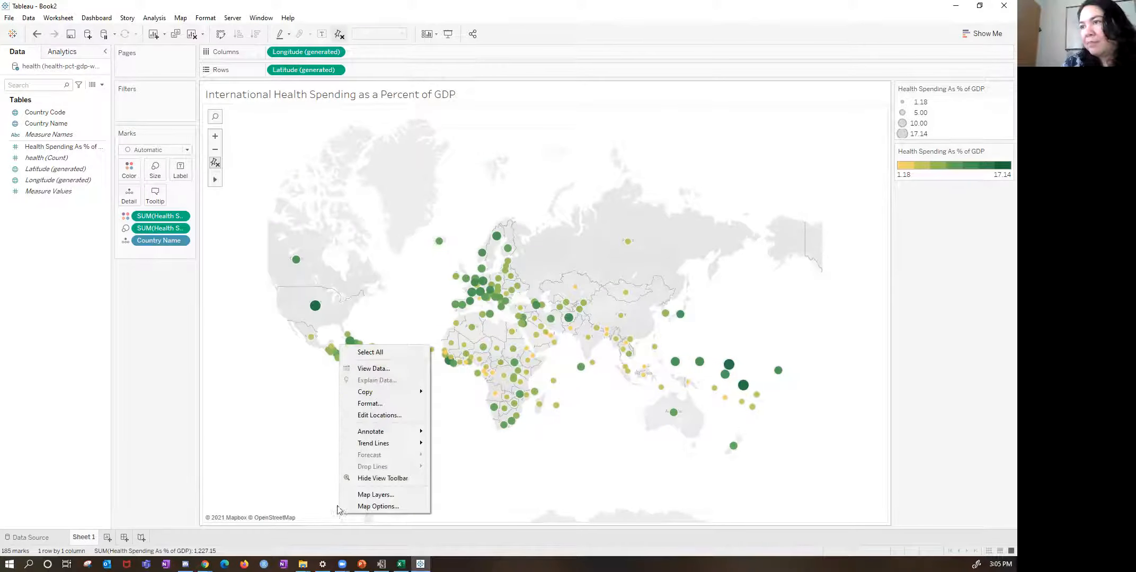
{"action": "left_click", "coordinate": [280, 507]}
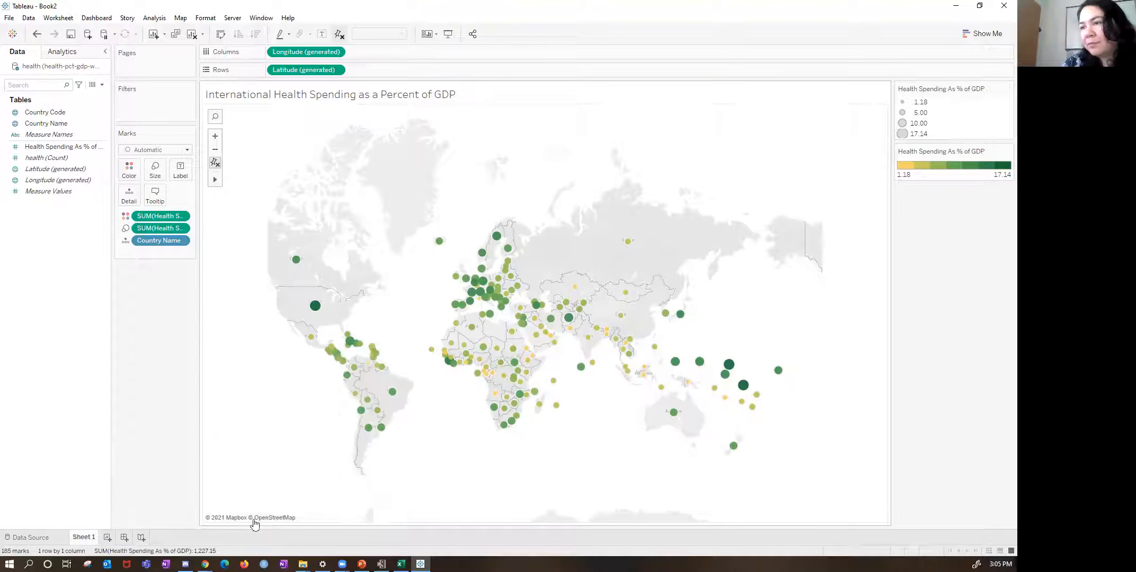
{"action": "right_click", "coordinate": [168, 474]}
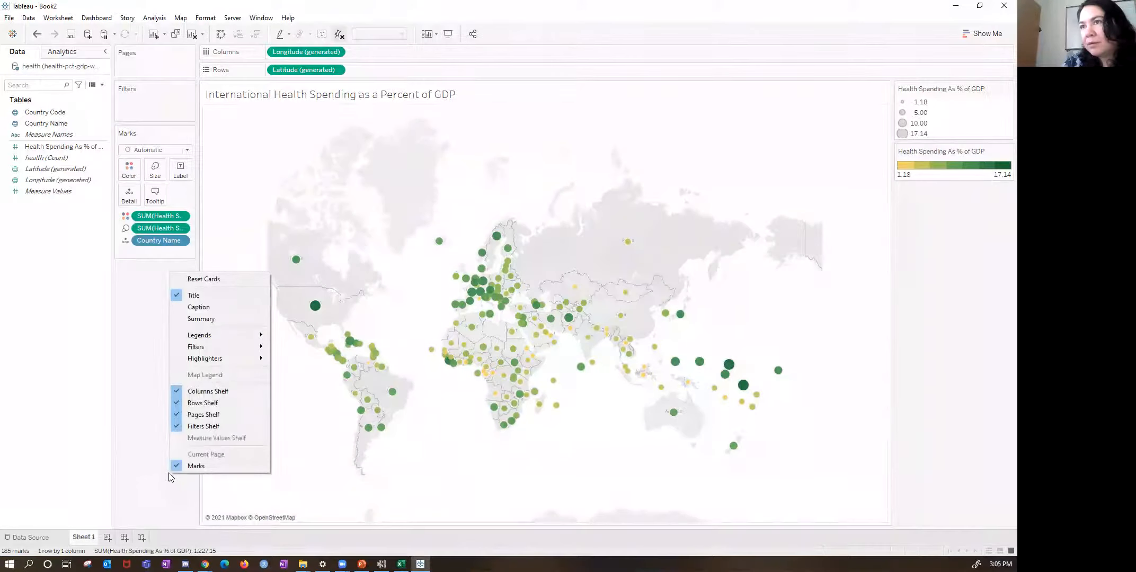
{"action": "left_click", "coordinate": [215, 306]}
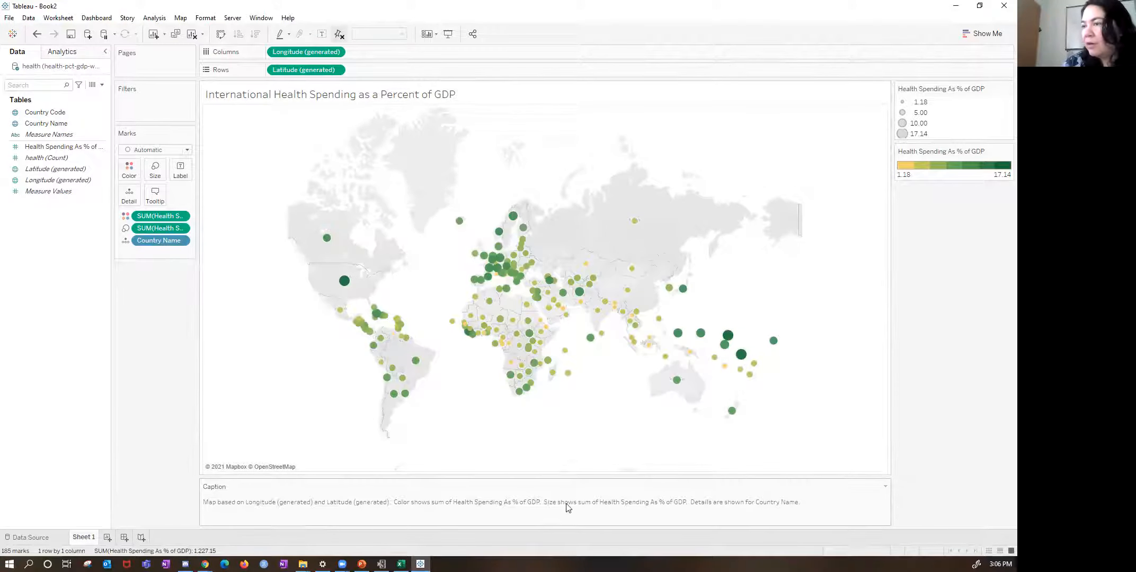
{"action": "left_click", "coordinate": [886, 486]}
{"action": "left_click", "coordinate": [867, 499]}
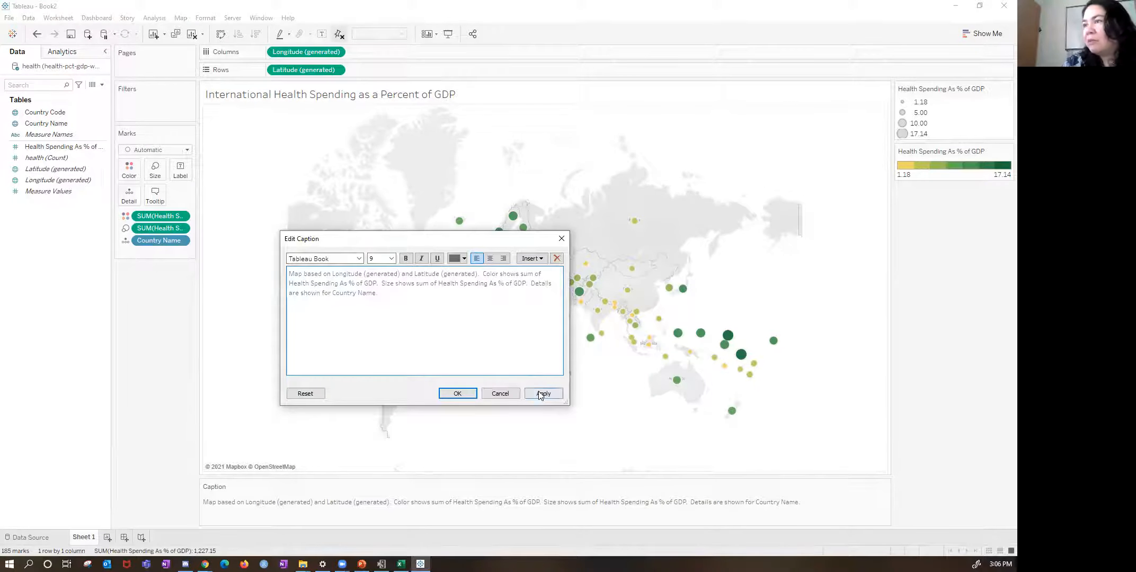
{"action": "left_click", "coordinate": [516, 394]}
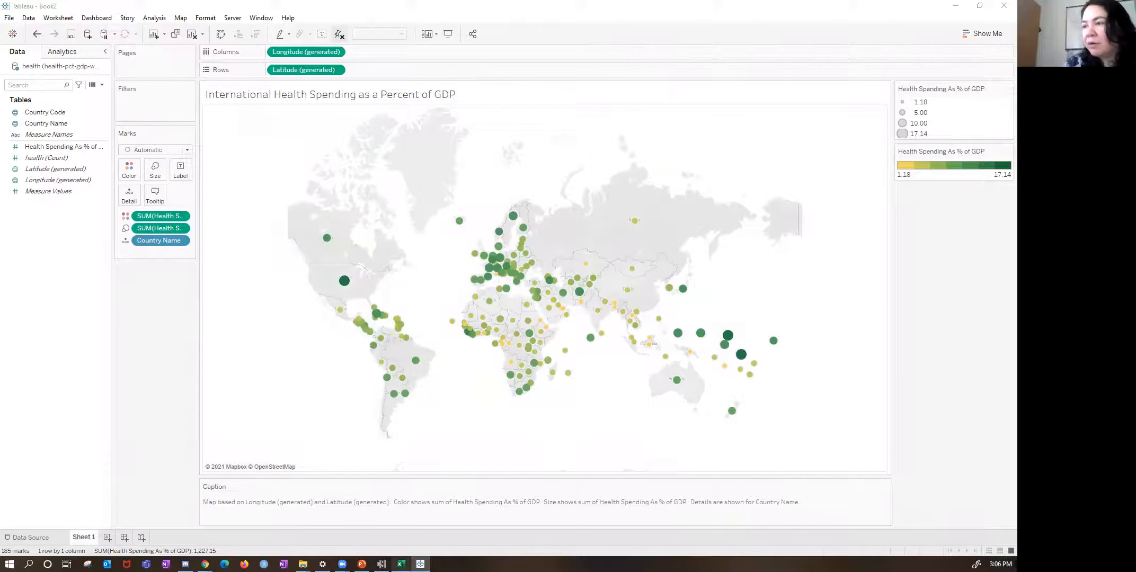
Switch to the Excel source workbook and copy the database, update date and link notes in A1:A3 of the health-notes sheet
{"action": "left_click", "coordinate": [400, 563]}
{"action": "left_click", "coordinate": [112, 536]}
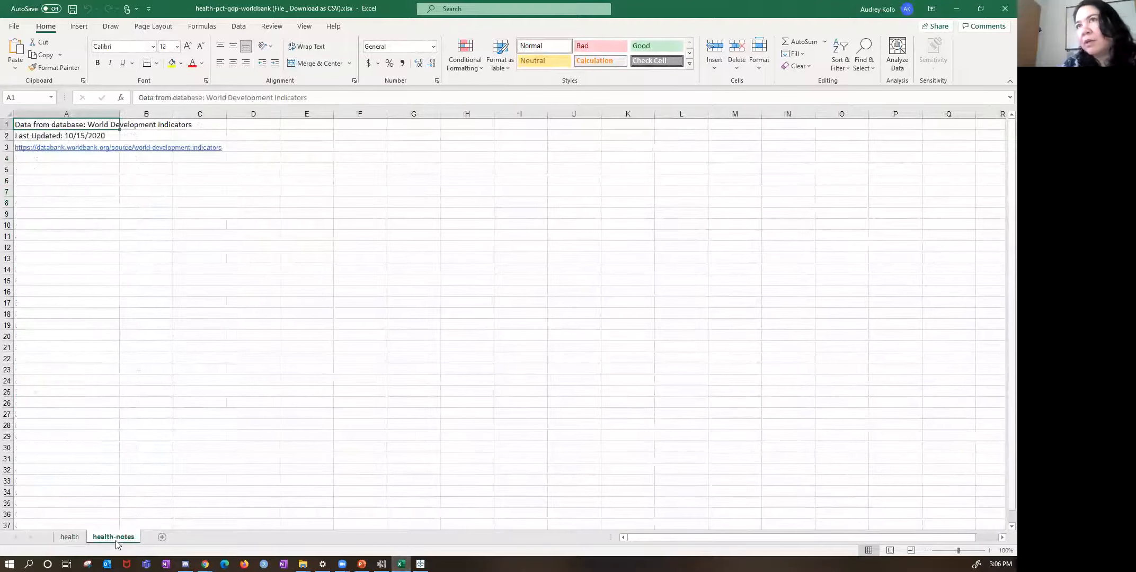
{"action": "left_click", "coordinate": [46, 148], "text": "shift"}
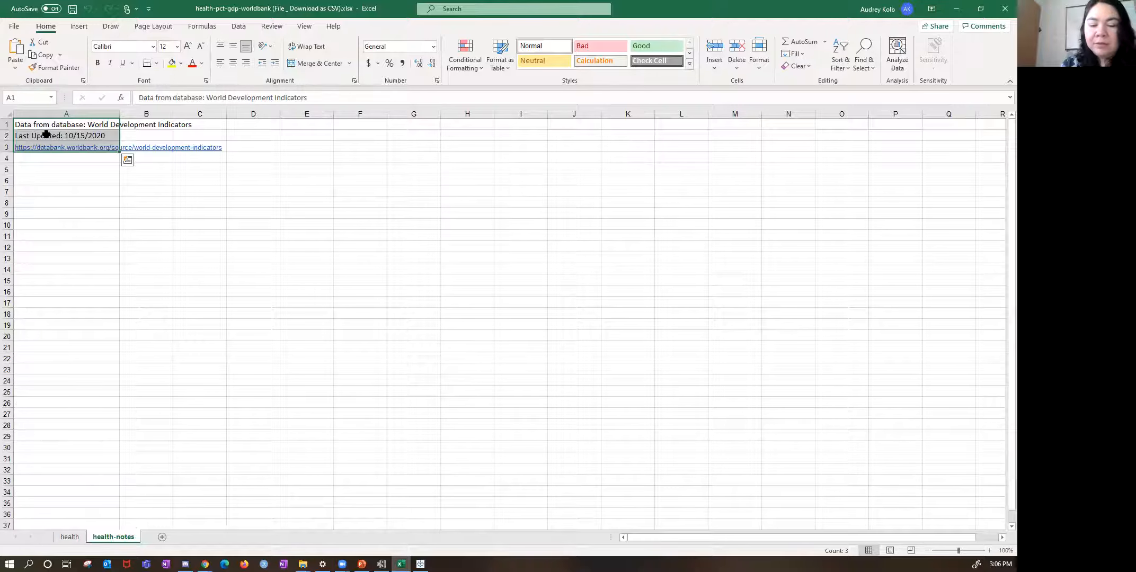
{"action": "key", "text": "ctrl+c"}
Return to Tableau, open the map caption for editing and paste the copied source notes below its existing text
{"action": "key", "text": "alt+Tab"}
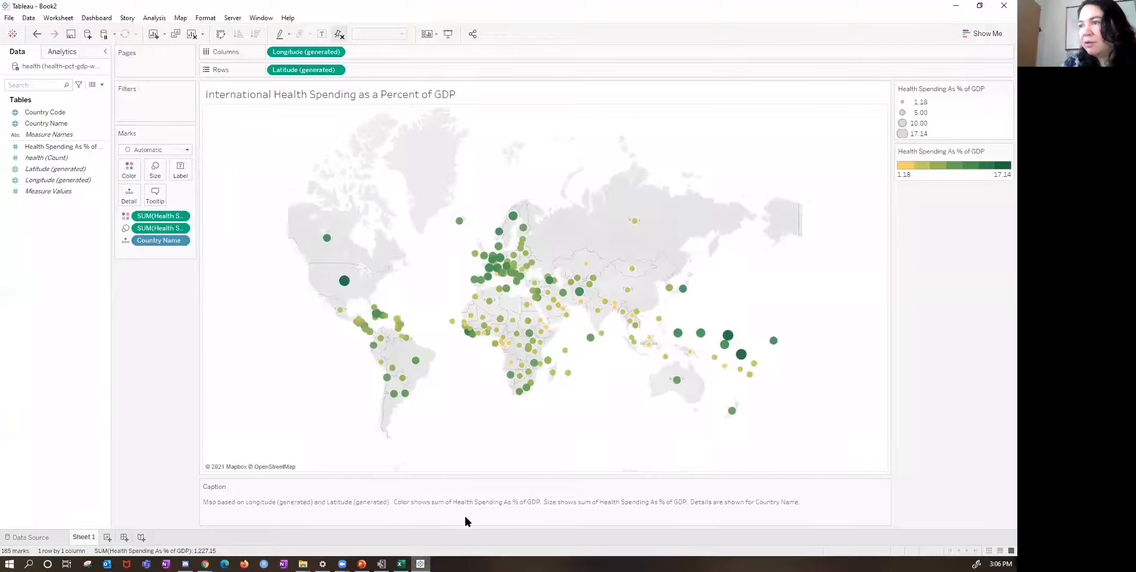
{"action": "left_click", "coordinate": [886, 486]}
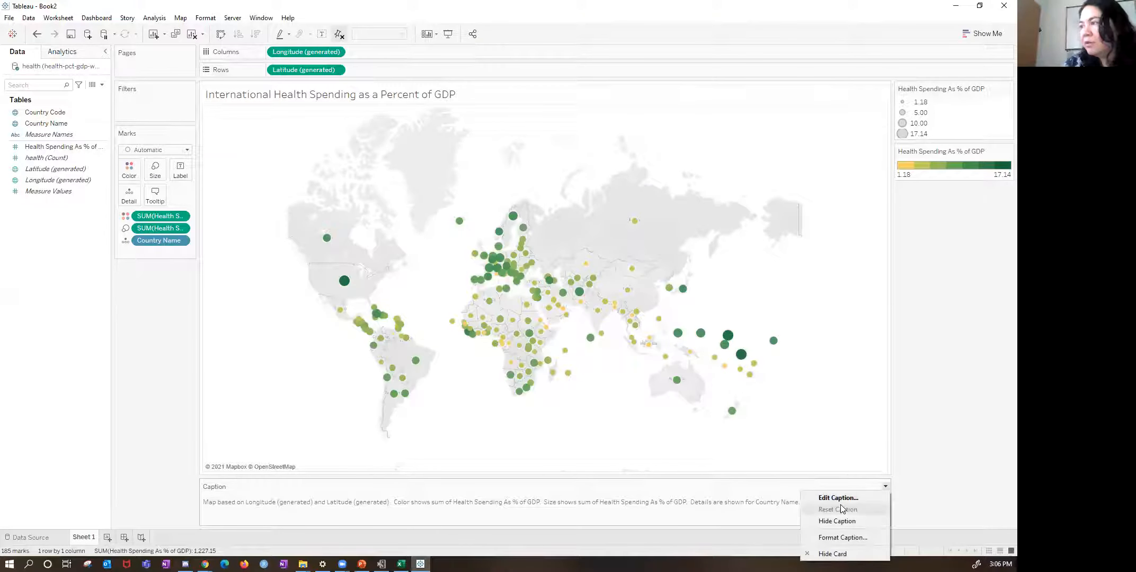
{"action": "left_click", "coordinate": [841, 498]}
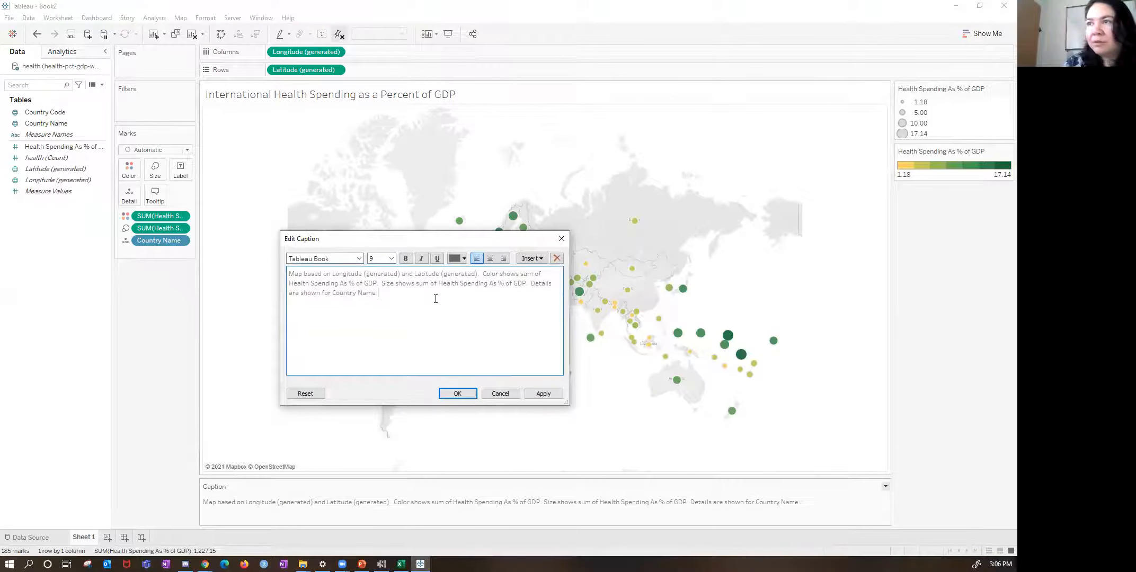
{"action": "key", "text": "ctrl+v"}
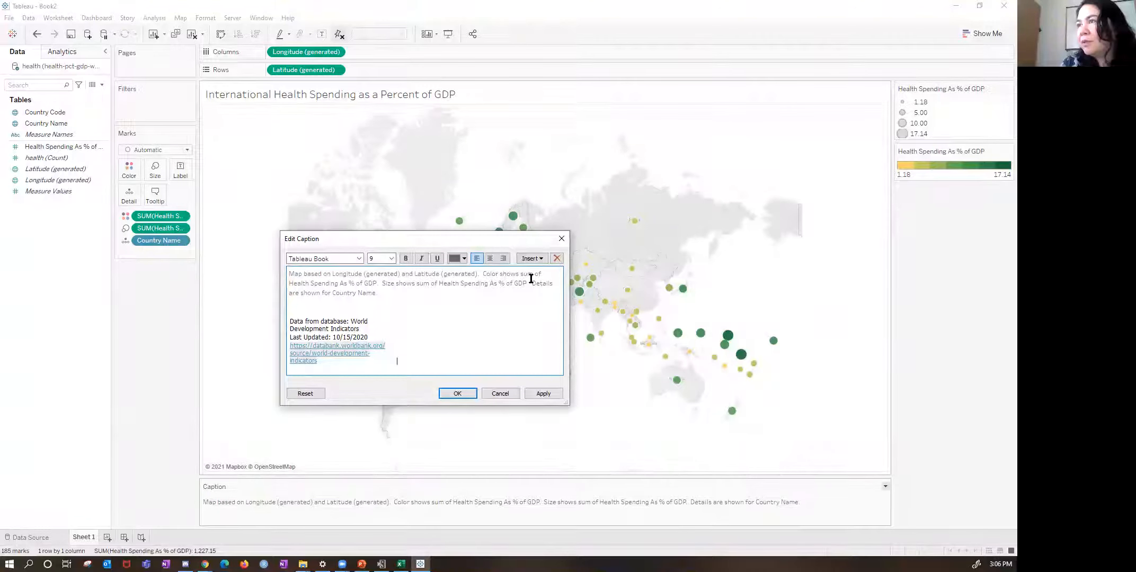
Reword the caption's color sentence to start "Color and size shows sum" and delete the separate sentence about size
{"action": "left_click", "coordinate": [501, 273]}
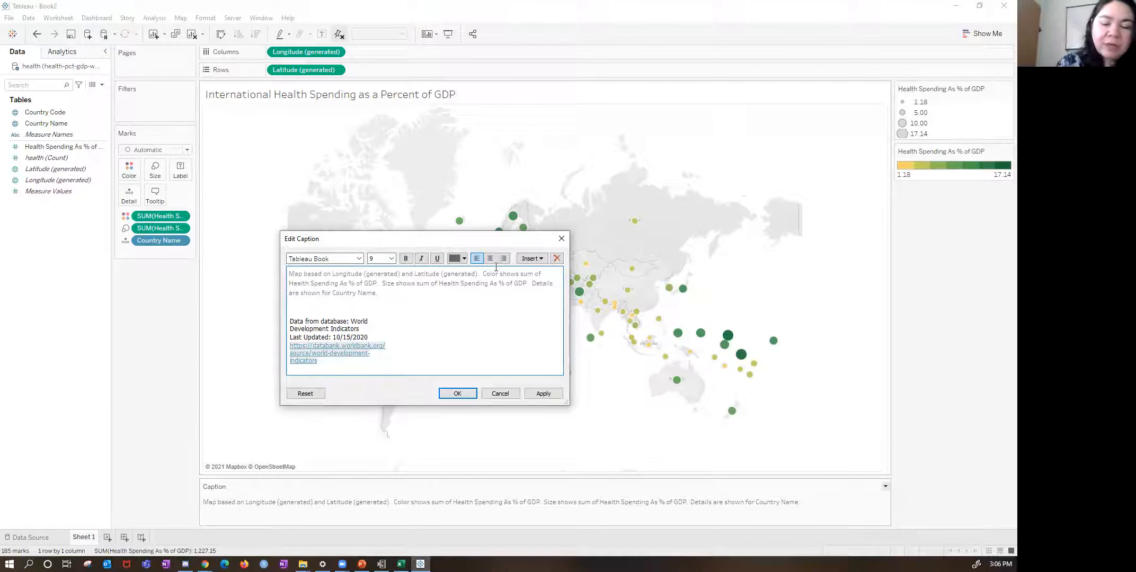
{"action": "type", "text": "and "}
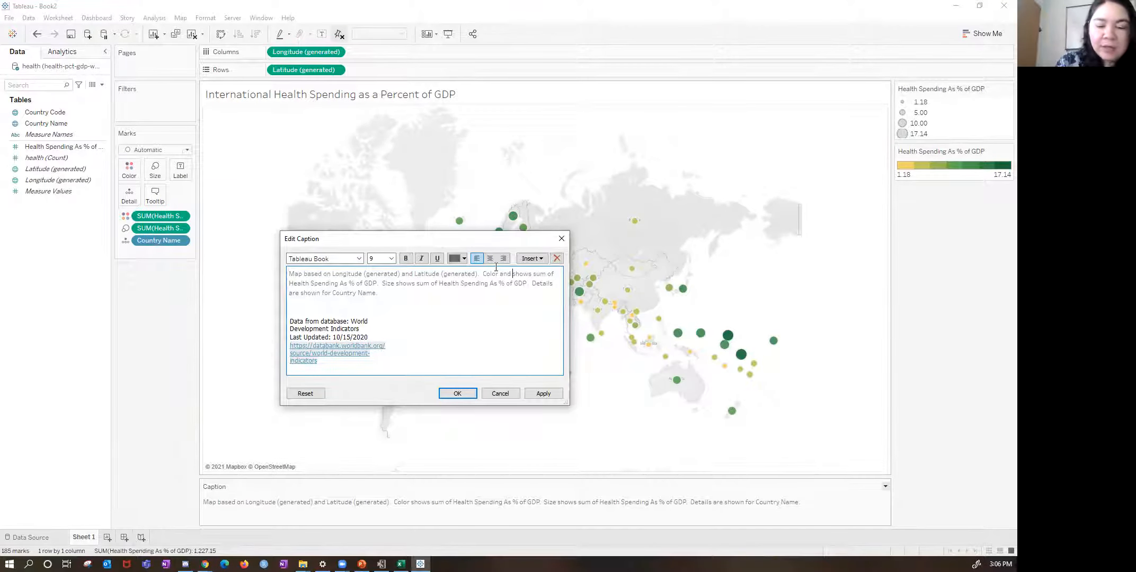
{"action": "type", "text": "size"}
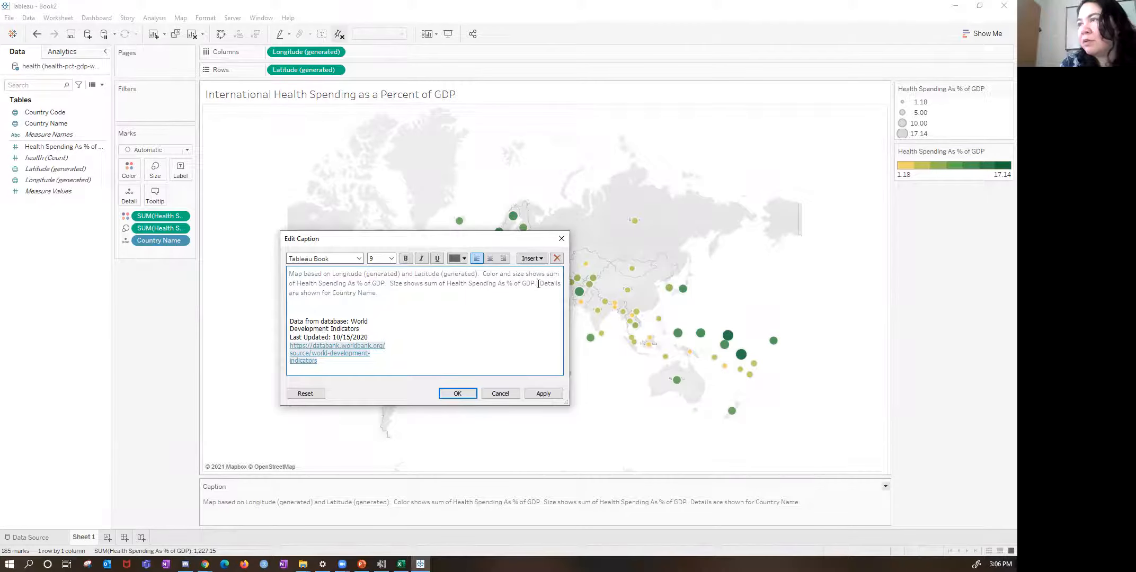
{"action": "left_click_drag", "start_coordinate": [537, 283], "coordinate": [391, 282]}
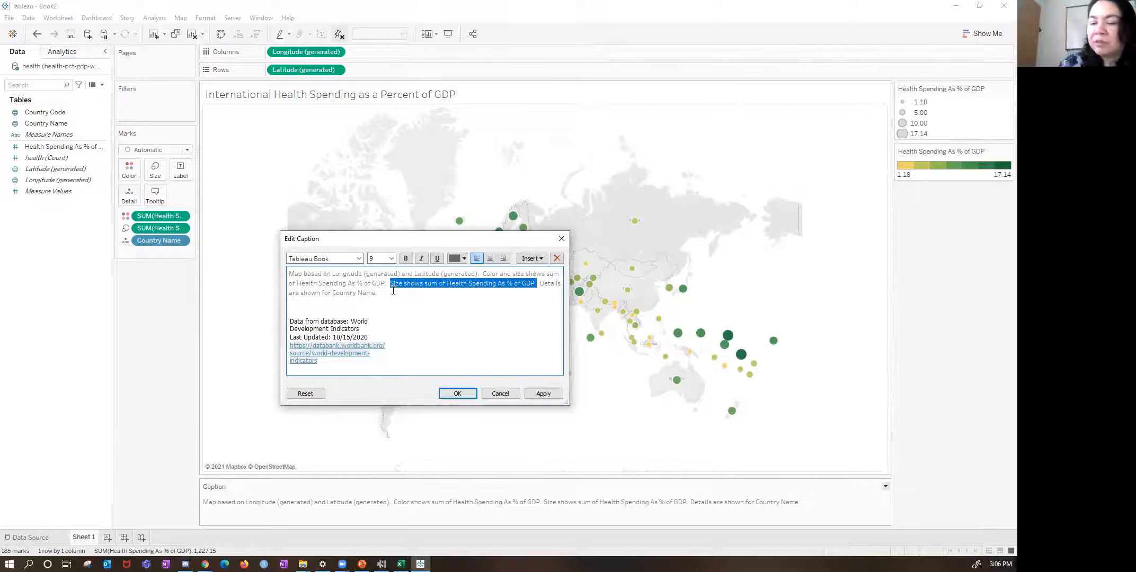
{"action": "key", "text": "Delete"}
{"action": "key", "text": "Delete"}
{"action": "key", "text": "Delete"}
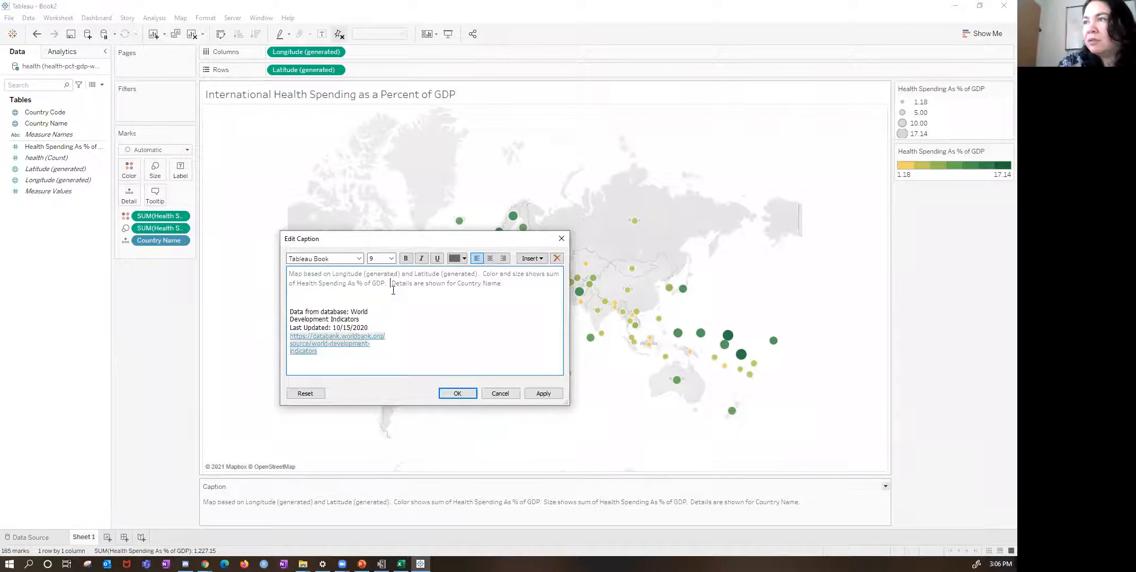
Add "Data is from the" after the caption's Country Name sentence, followed by "World Development Indicators" copied from the pasted notes
{"action": "left_click", "coordinate": [521, 281]}
{"action": "type", "text": "D"}
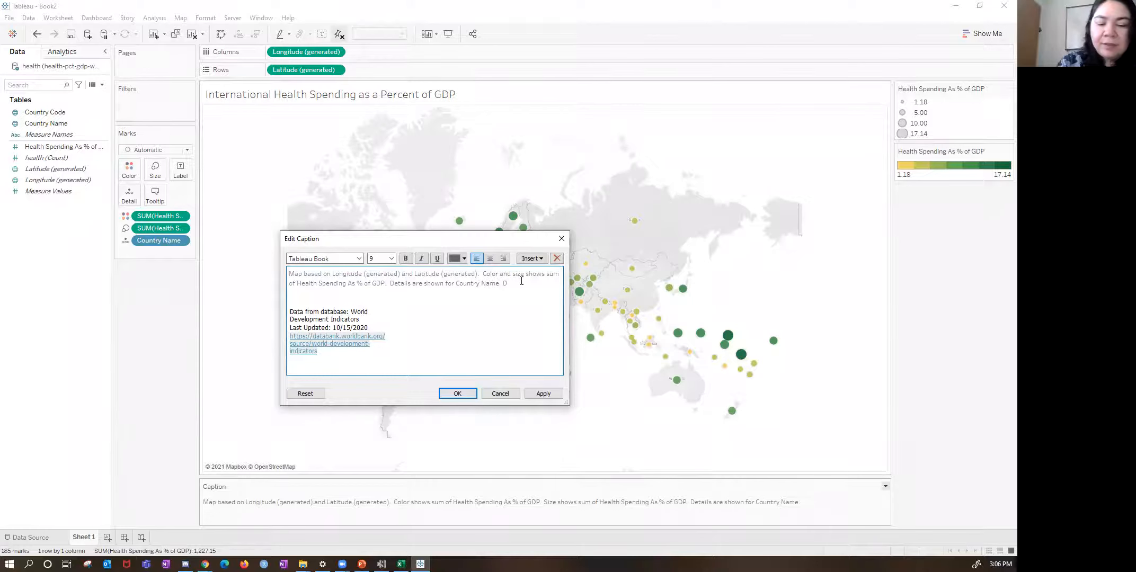
{"action": "type", "text": "ata"}
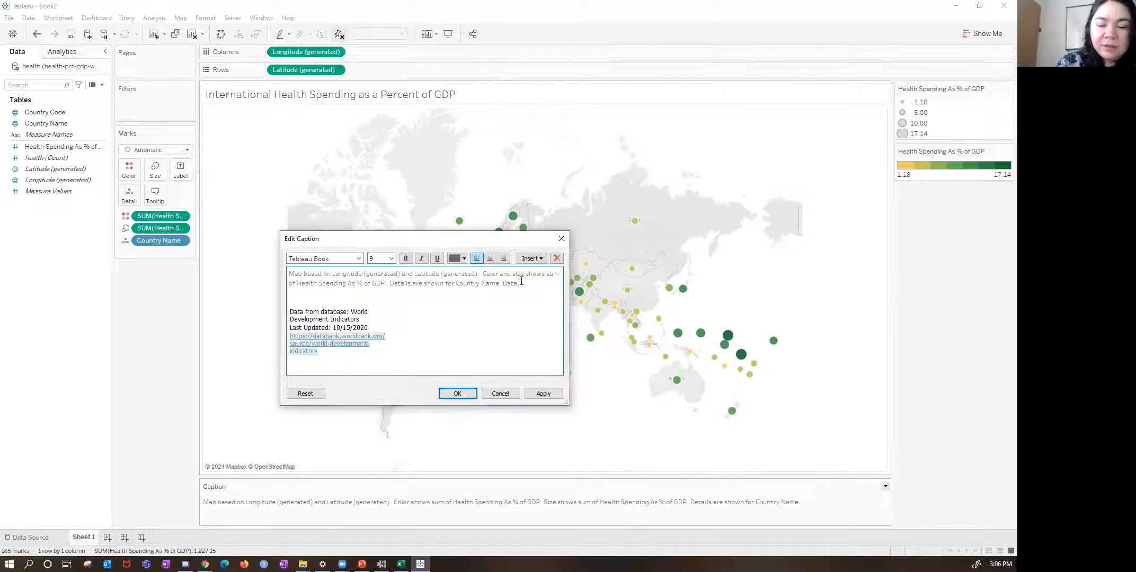
{"action": "type", "text": " from the"}
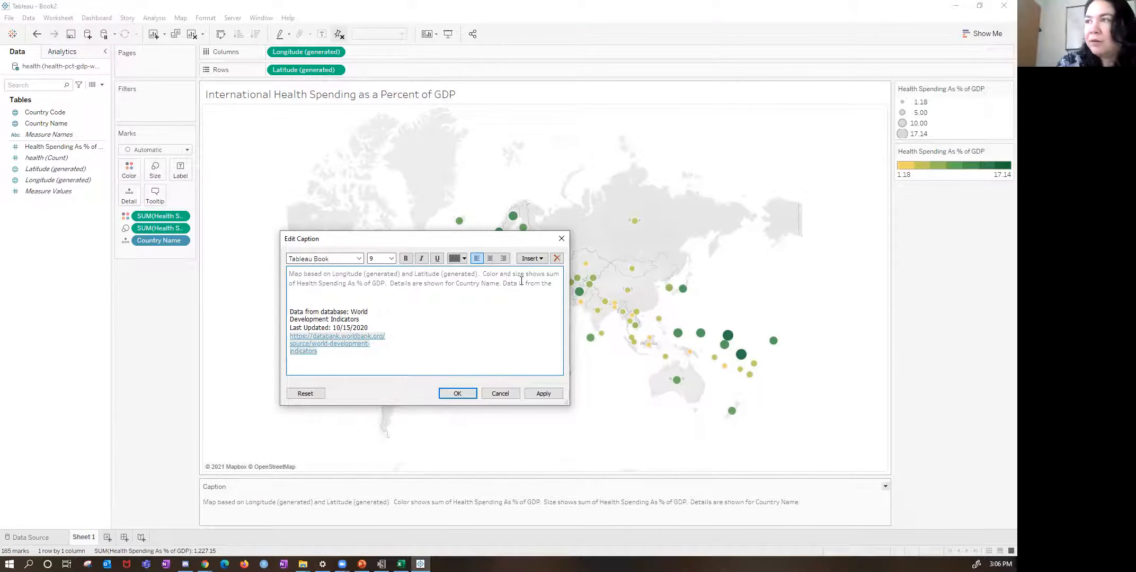
{"action": "left_click_drag", "start_coordinate": [359, 319], "coordinate": [354, 313]}
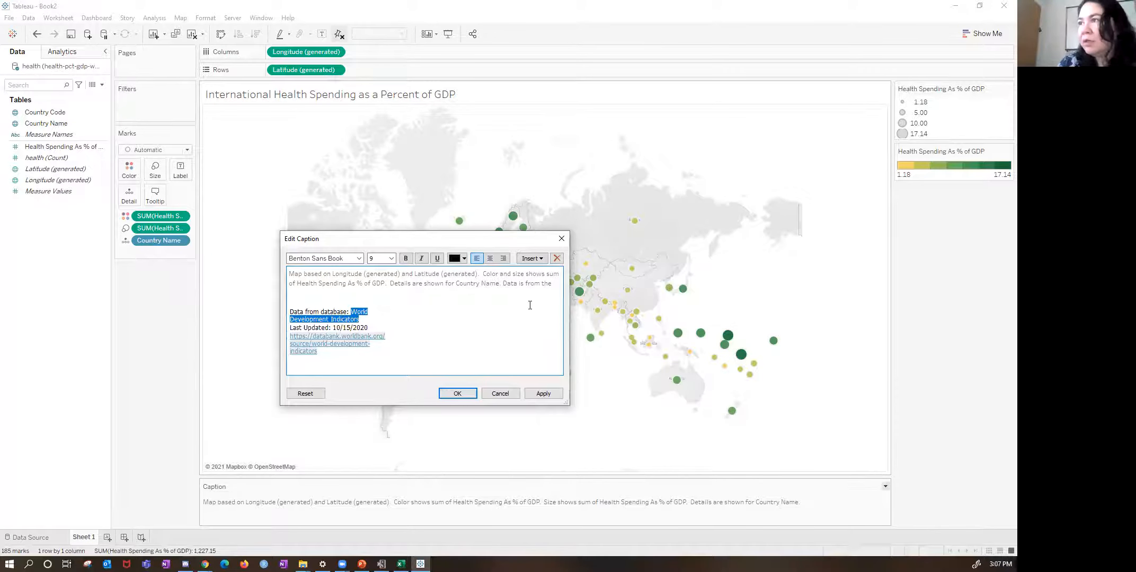
{"action": "left_click", "coordinate": [554, 284]}
{"action": "key", "text": "ctrl+v"}
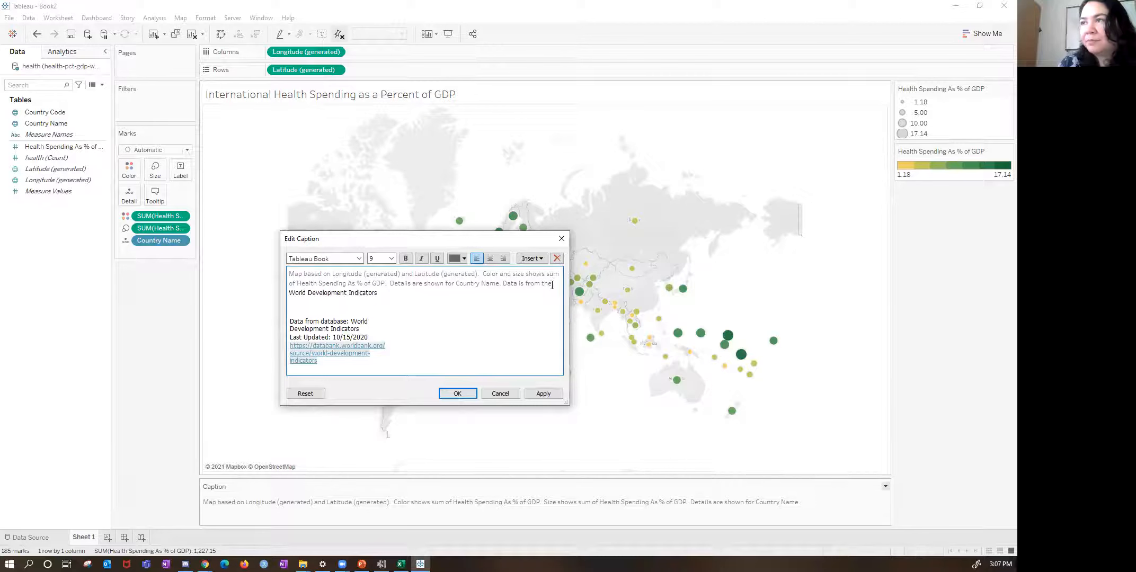
Complete the caption's source sentence with "data base, last uppdated 10/15/2020."
{"action": "type", "text": "data"}
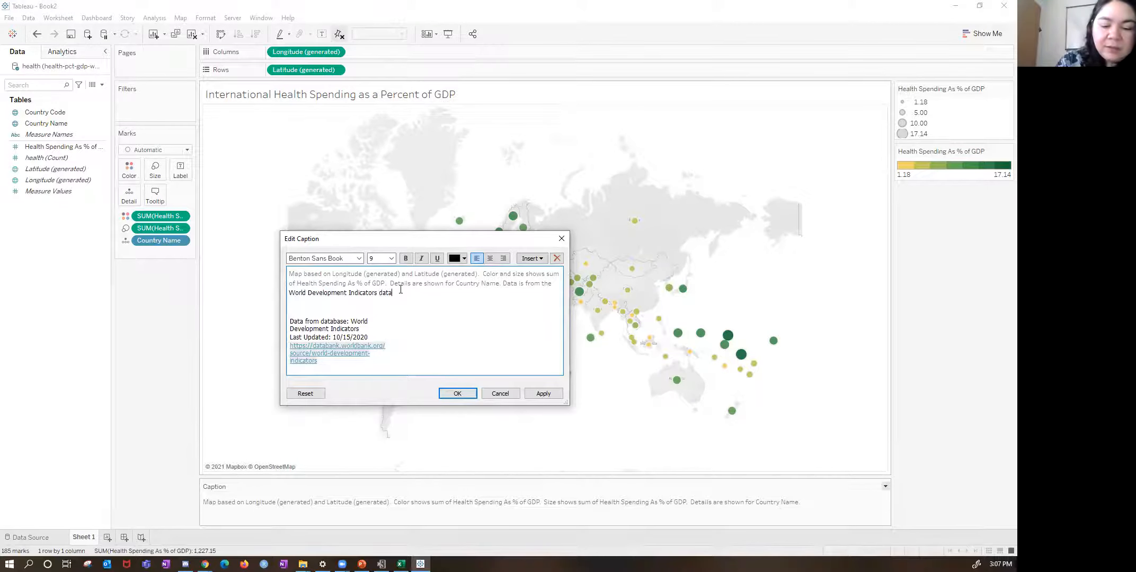
{"action": "type", "text": " base"}
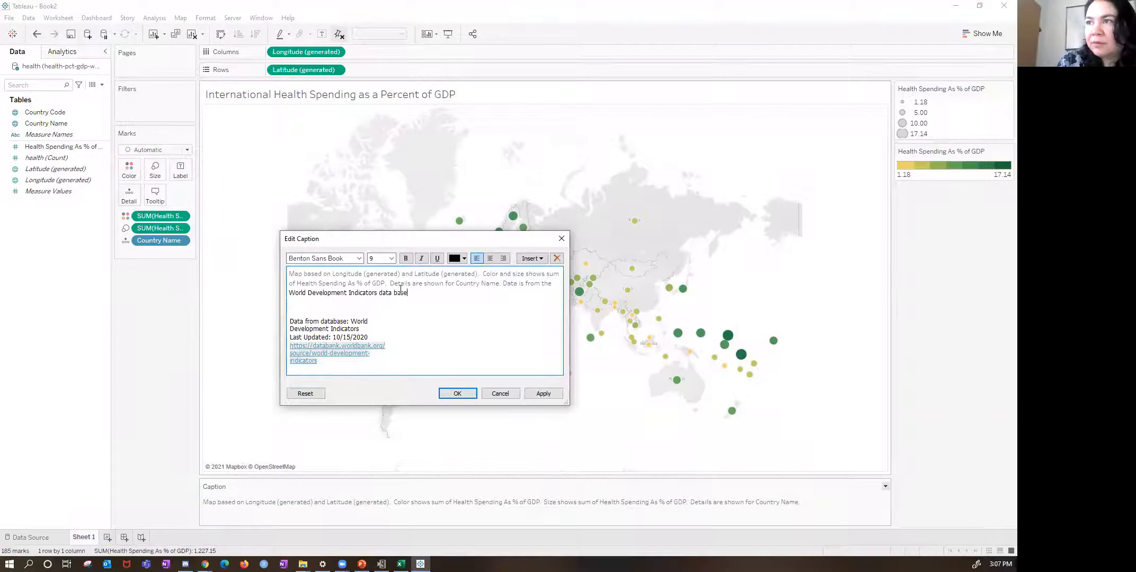
{"action": "type", "text": ", last "}
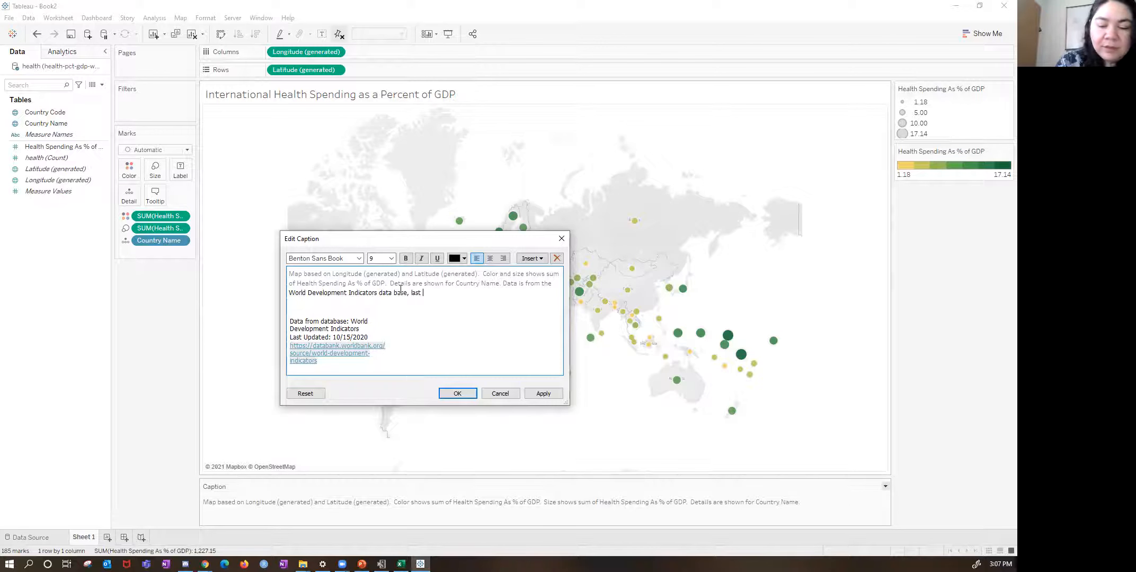
{"action": "type", "text": "uppdated 10/1"}
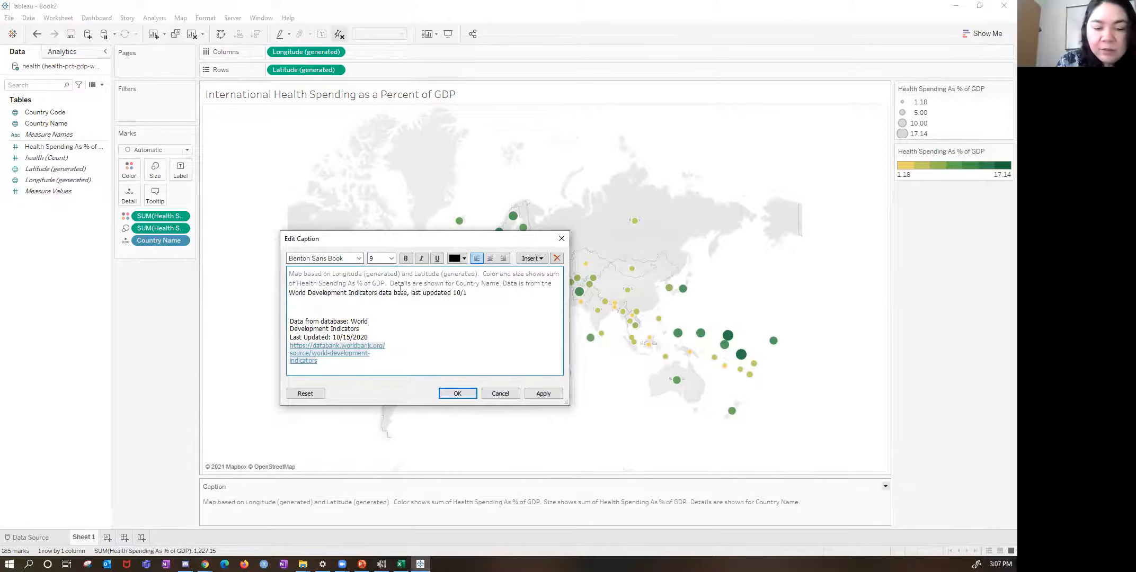
{"action": "type", "text": "5/2020."}
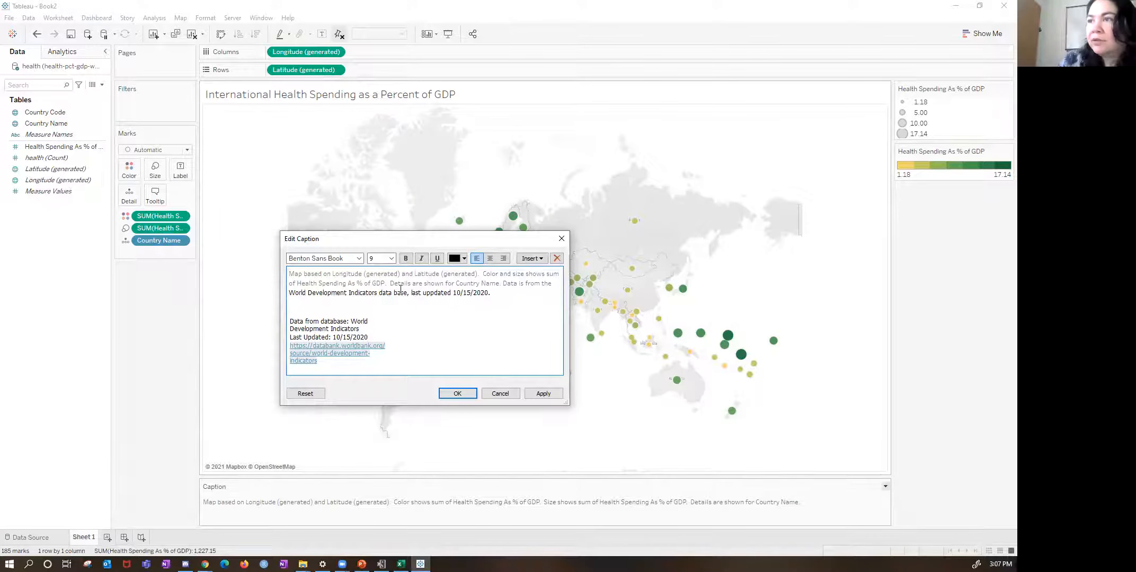
Delete the pasted database and update-date notes from the caption and remove blank lines above the source link
{"action": "left_click_drag", "start_coordinate": [368, 335], "coordinate": [283, 308]}
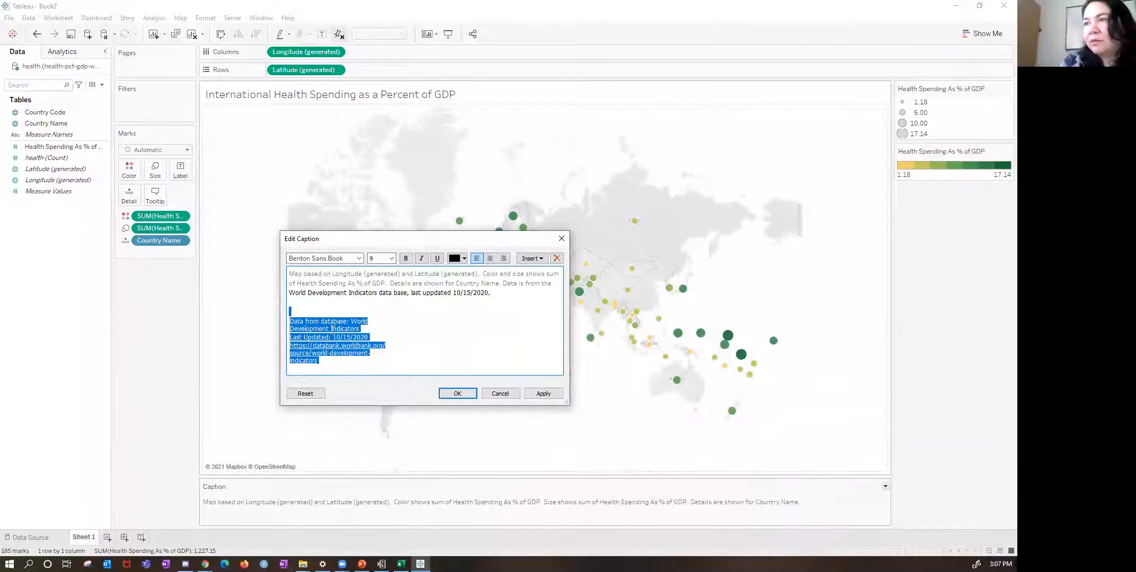
{"action": "left_click_drag", "start_coordinate": [374, 336], "coordinate": [310, 318]}
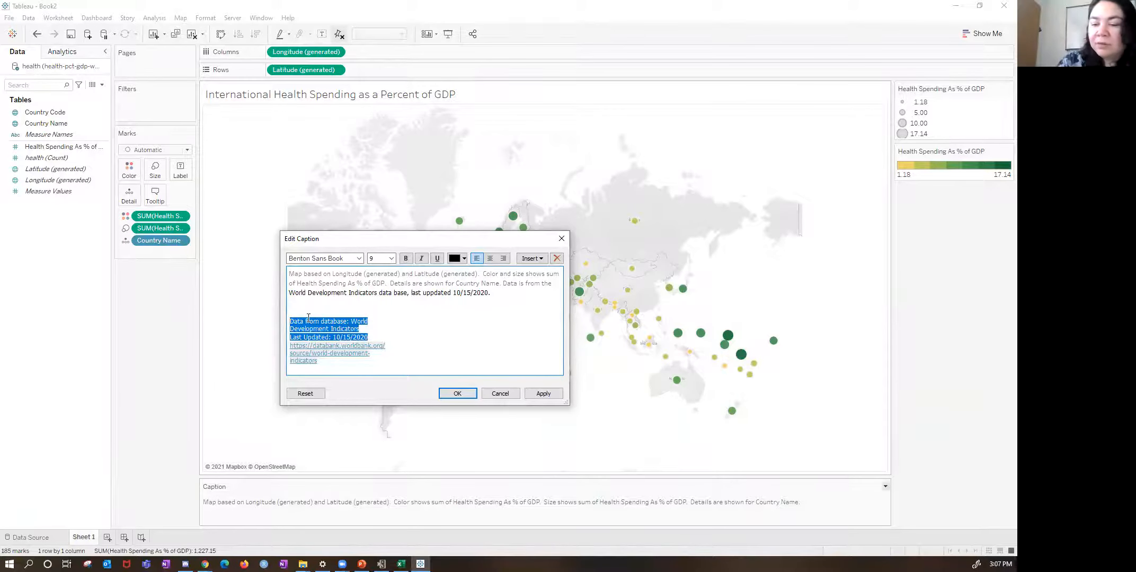
{"action": "key", "text": "Delete"}
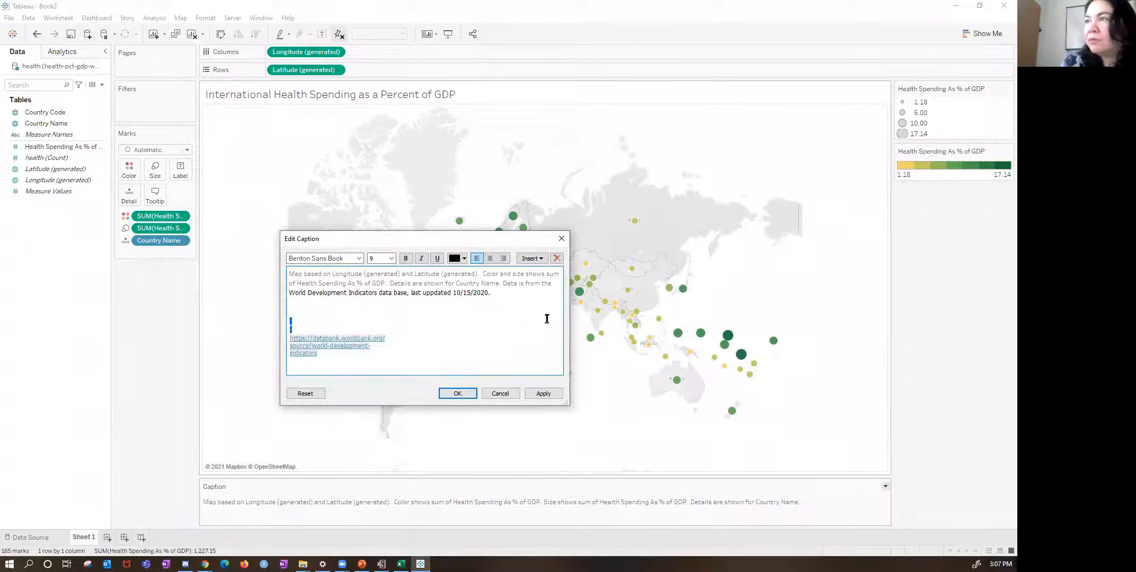
{"action": "left_click", "coordinate": [513, 286]}
{"action": "left_click", "coordinate": [507, 291]}
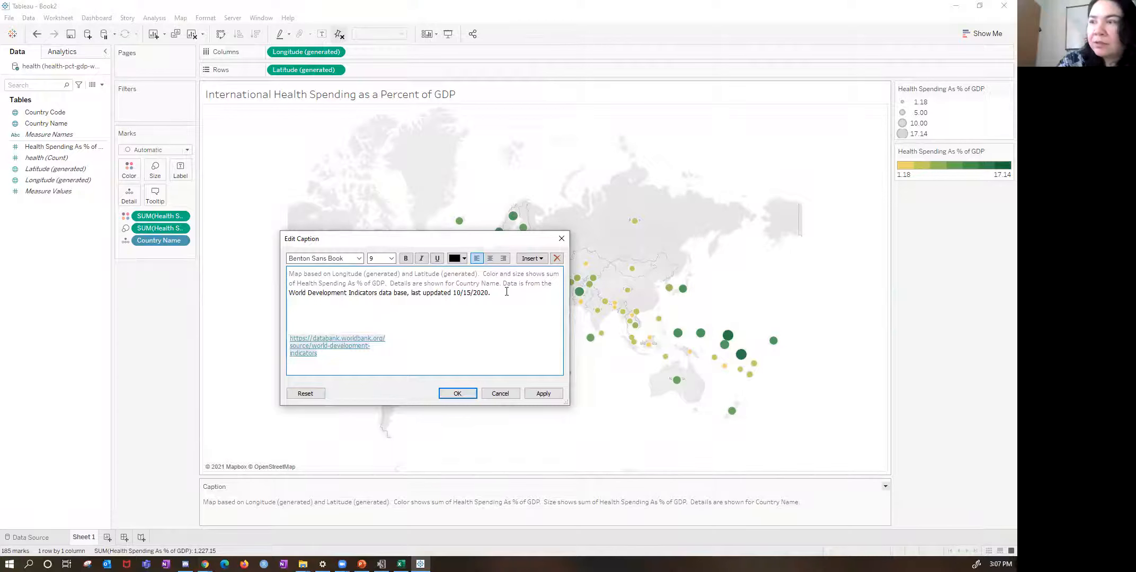
{"action": "key", "text": "Delete"}
{"action": "key", "text": "Delete"}
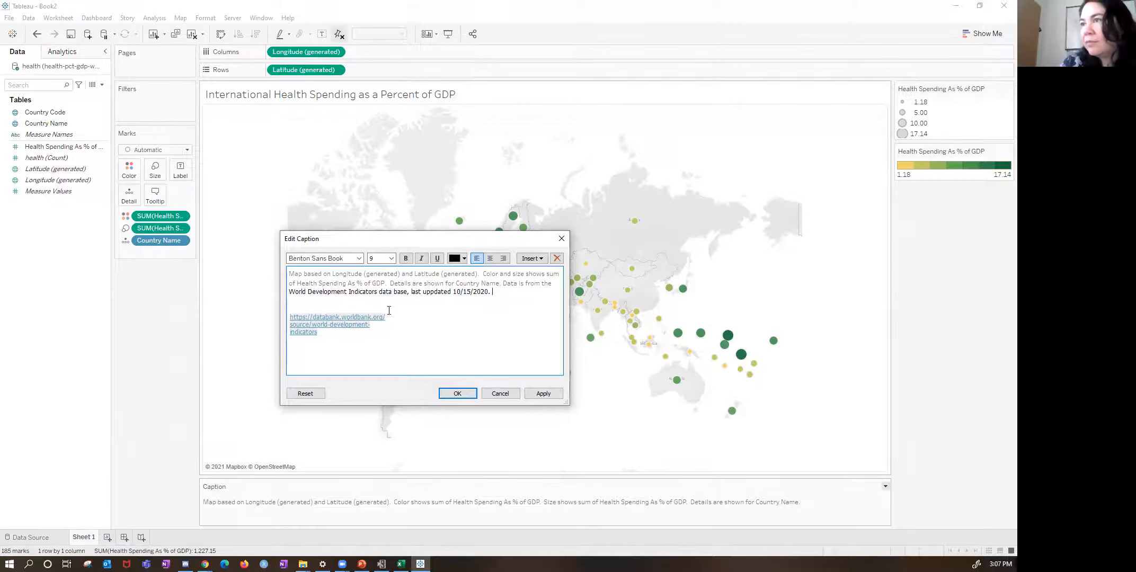
Try to fix the line breaks inside the pasted source link in the caption
{"action": "left_click", "coordinate": [289, 322]}
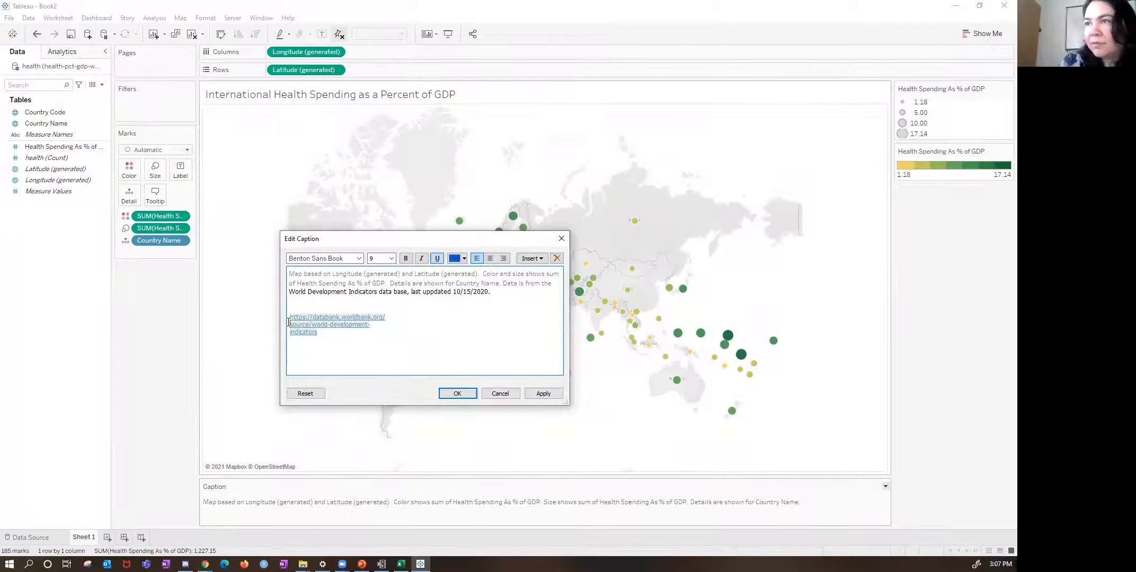
{"action": "key", "text": "BackSpace"}
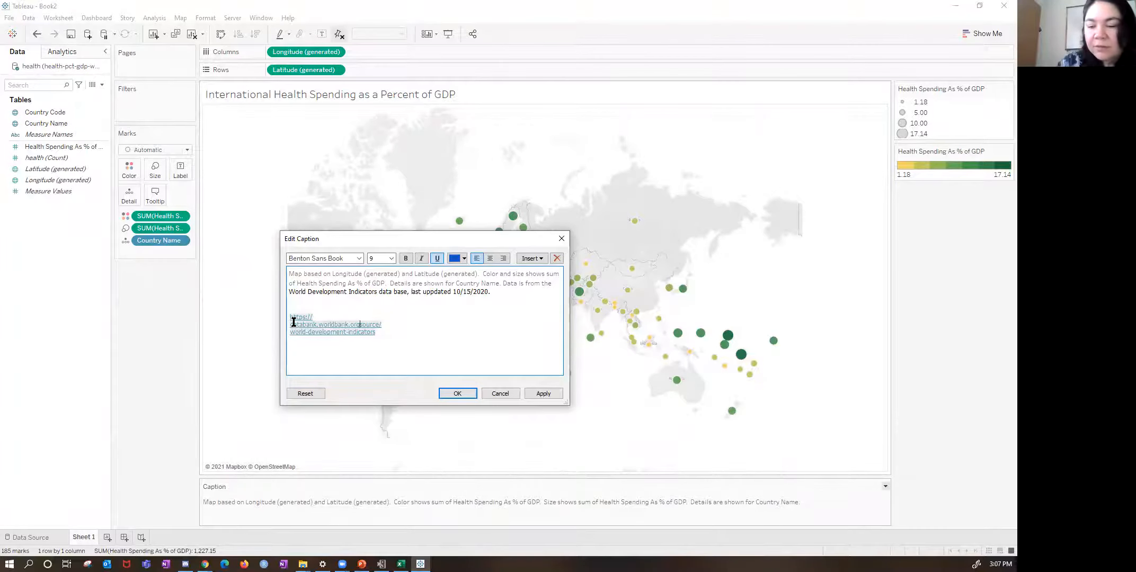
{"action": "type", "text": "/"}
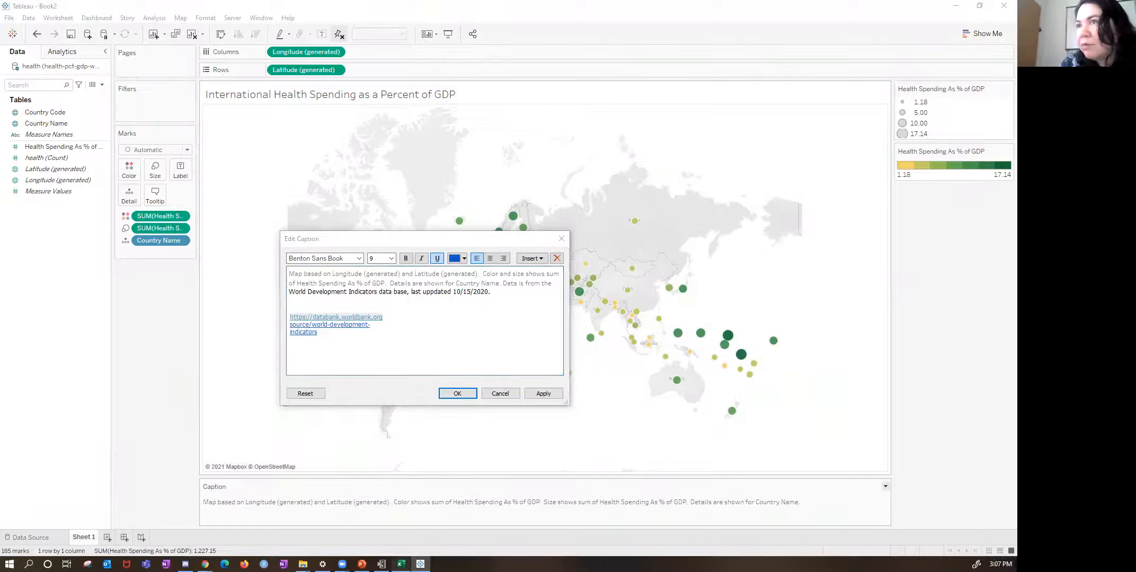
Switch to the Excel source workbook and copy the full link text from cell A3 of the health-notes sheet
{"action": "left_click", "coordinate": [401, 564]}
{"action": "left_click", "coordinate": [151, 171]}
{"action": "left_click", "coordinate": [96, 147]}
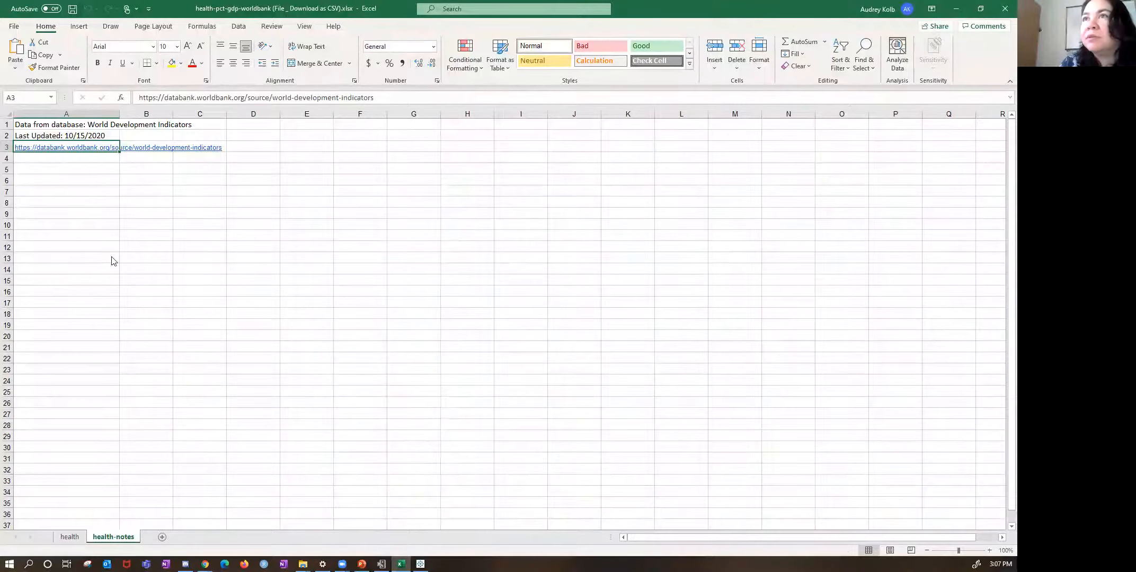
{"action": "left_click", "coordinate": [297, 98]}
{"action": "left_click_drag", "start_coordinate": [374, 97], "coordinate": [129, 103]}
{"action": "key", "text": "ctrl+c"}
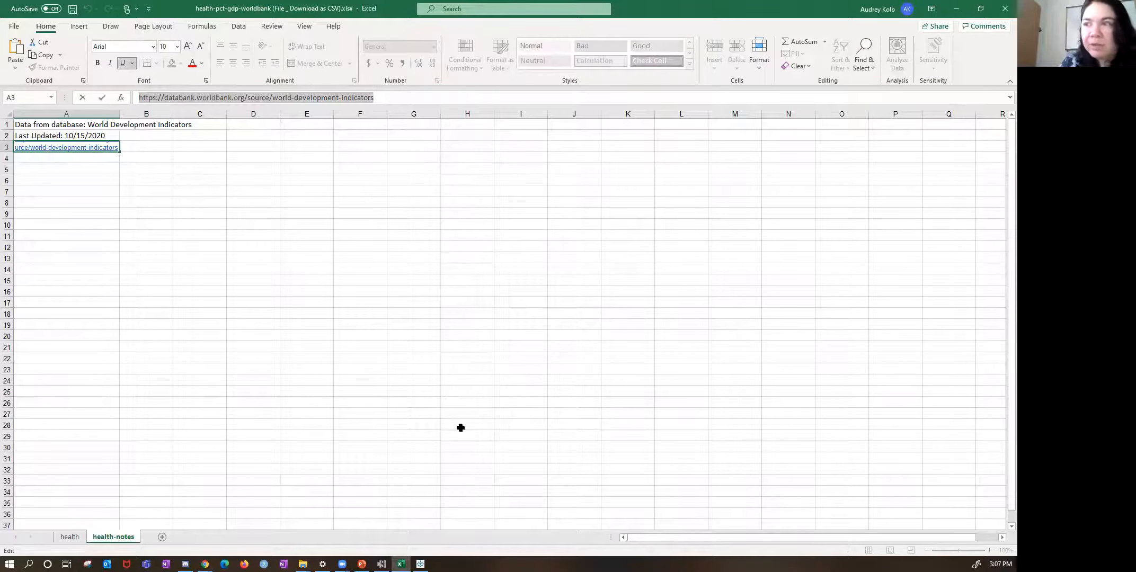
Return to Tableau, paste the link after the caption's update date and delete the old broken link with its blank lines
{"action": "left_click", "coordinate": [421, 564]}
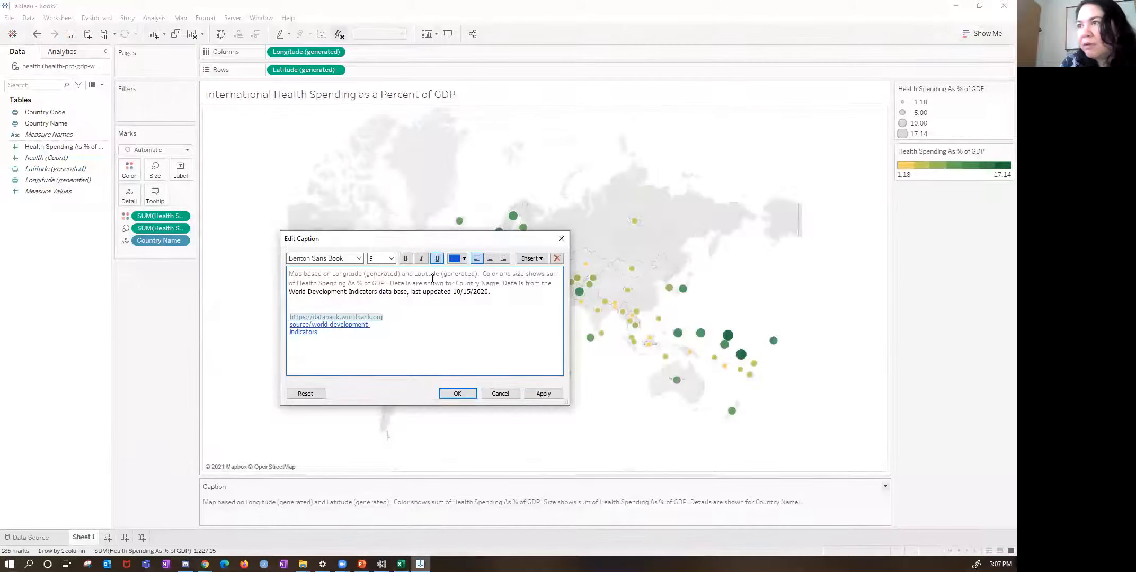
{"action": "left_click", "coordinate": [498, 291]}
{"action": "key", "text": "ctrl+v"}
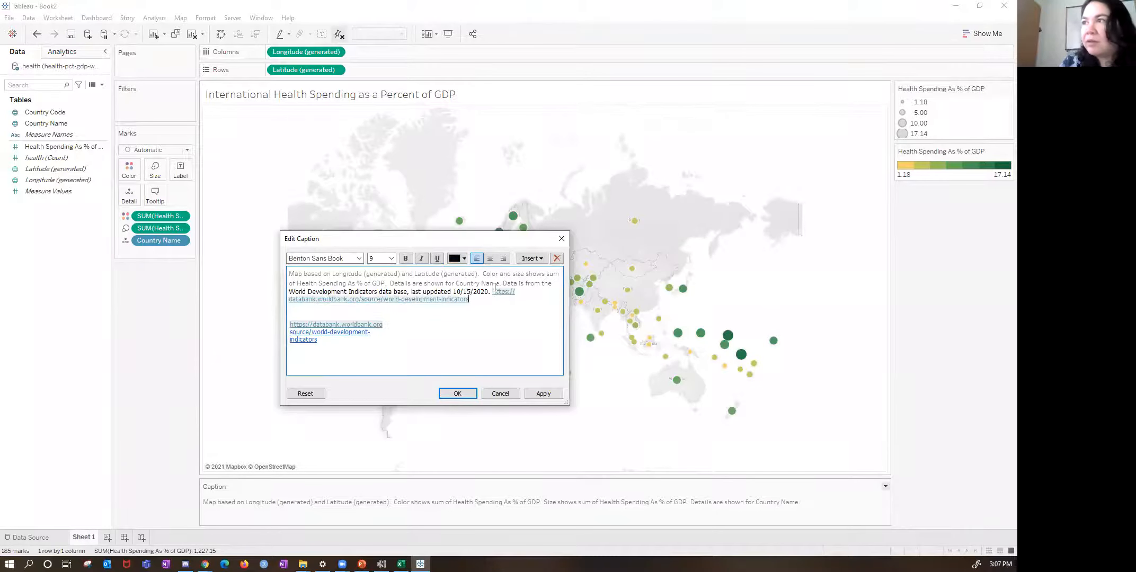
{"action": "left_click_drag", "start_coordinate": [422, 364], "coordinate": [302, 314]}
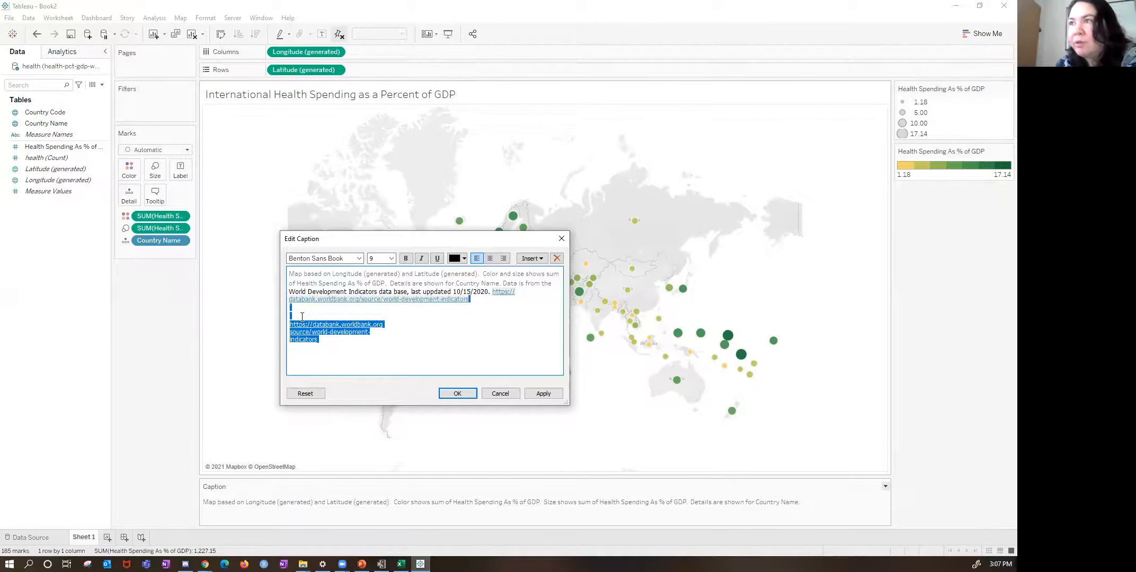
{"action": "key", "text": "BackSpace"}
Set the caption text before the link to black, then apply the edited caption to the worksheet
{"action": "left_click_drag", "start_coordinate": [487, 293], "coordinate": [345, 267]}
{"action": "left_click", "coordinate": [461, 259]}
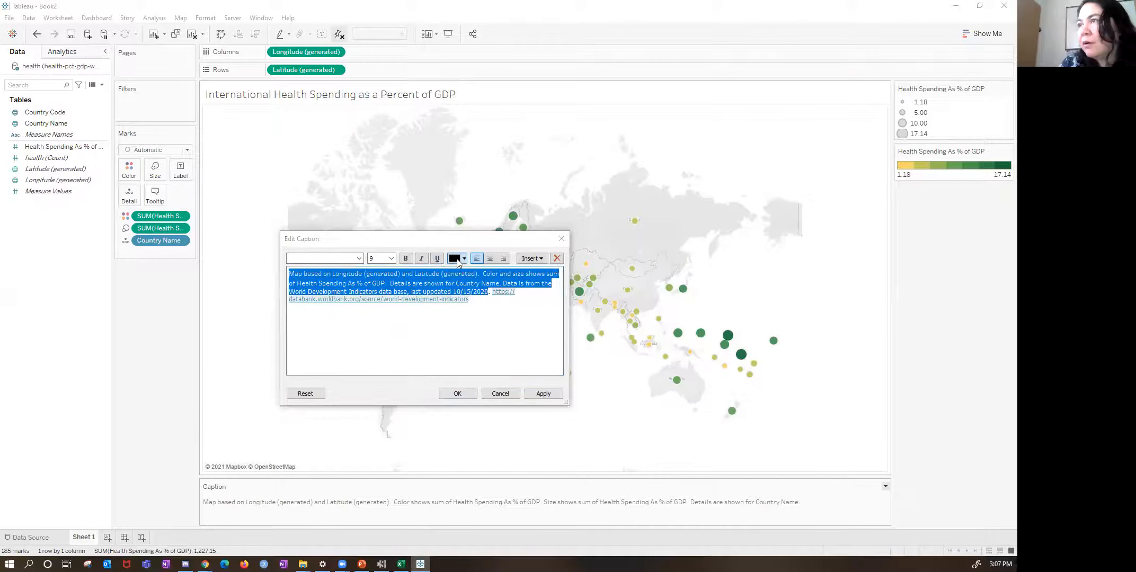
{"action": "left_click", "coordinate": [455, 272]}
{"action": "left_click", "coordinate": [457, 332]}
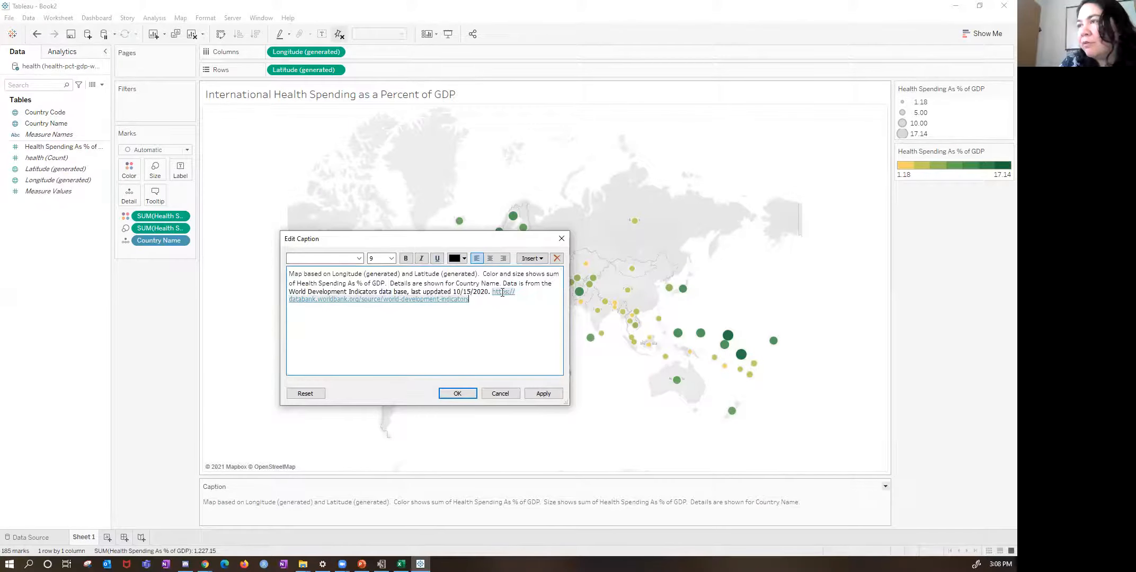
{"action": "left_click", "coordinate": [541, 395]}
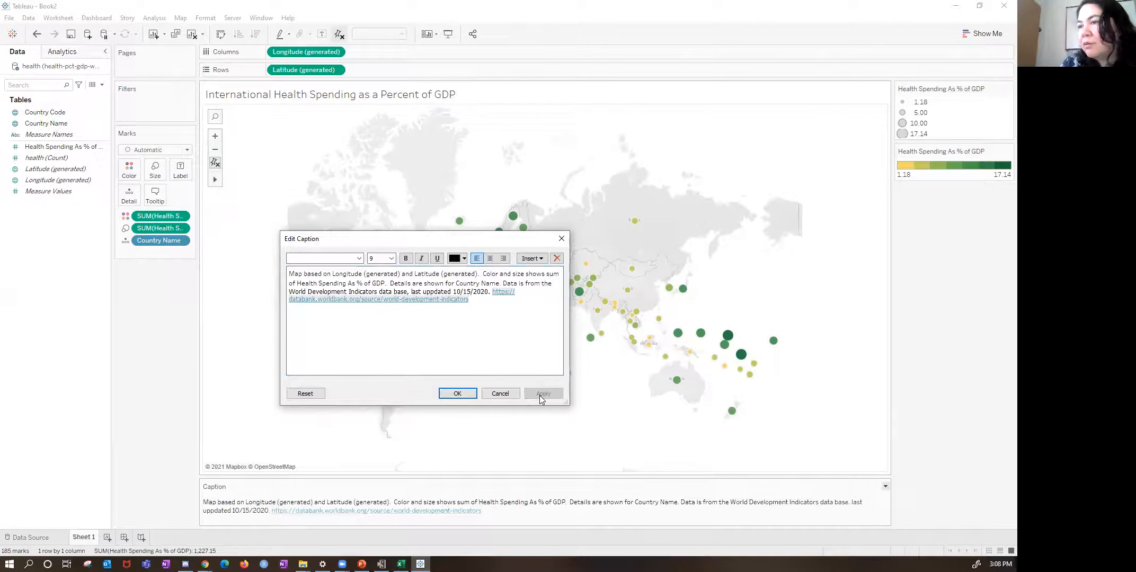
{"action": "left_click", "coordinate": [458, 394]}
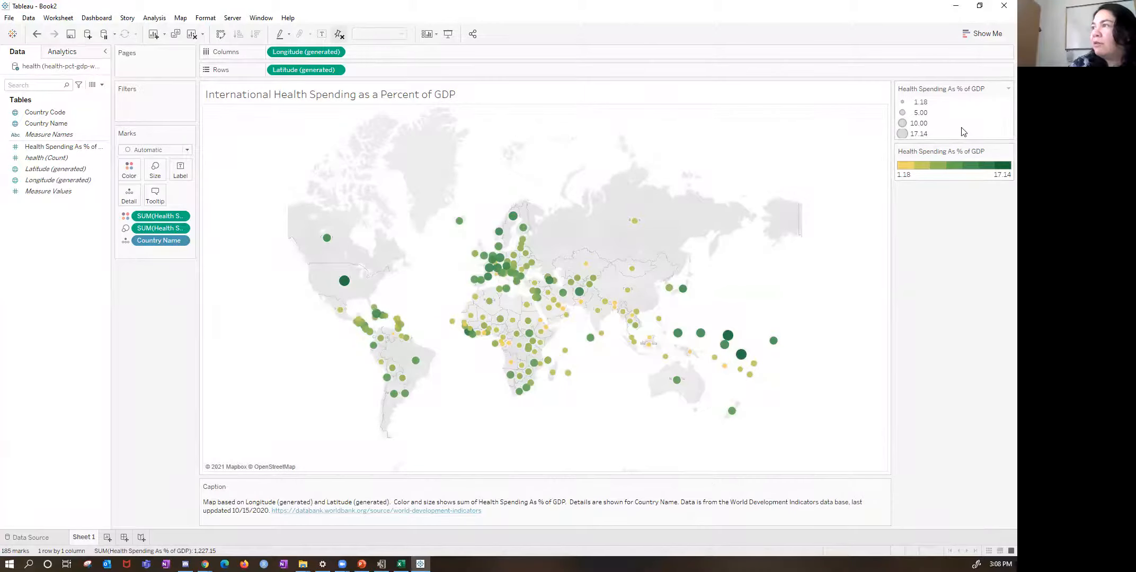
{"action": "mouse_move", "coordinate": [682, 291]}
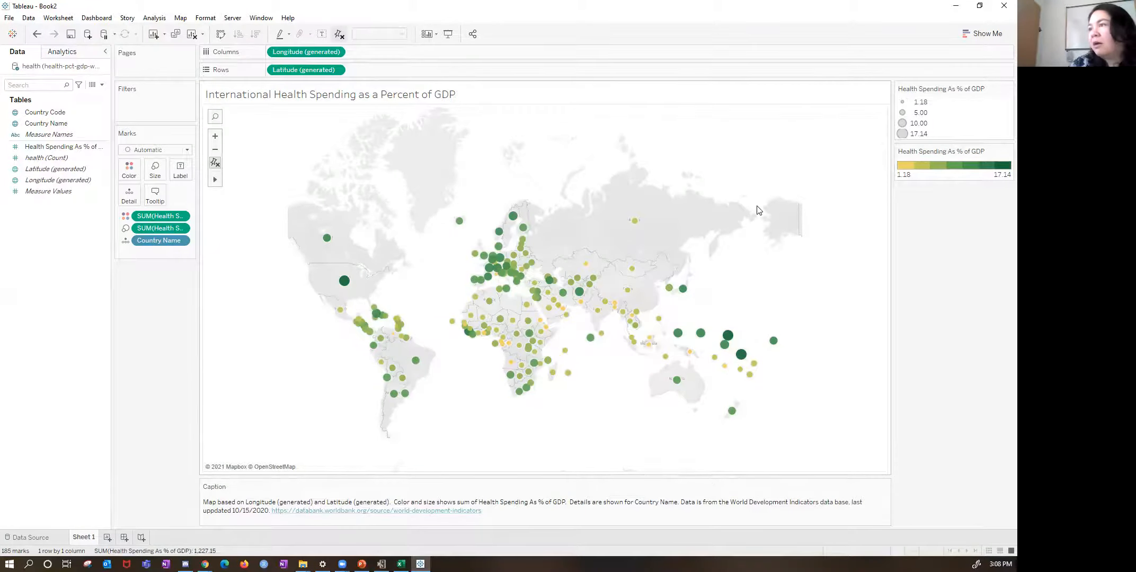